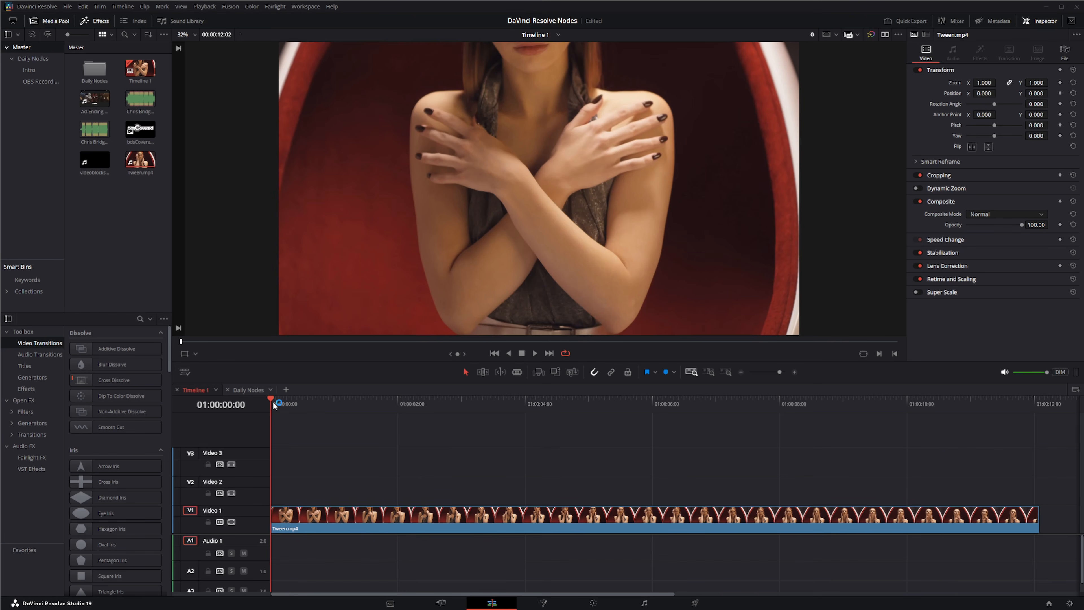
- Locate the glitched frame at 01:00:08:16 and split the clip there with the Blade tool
left_click_drag(271, 396, 823, 494)
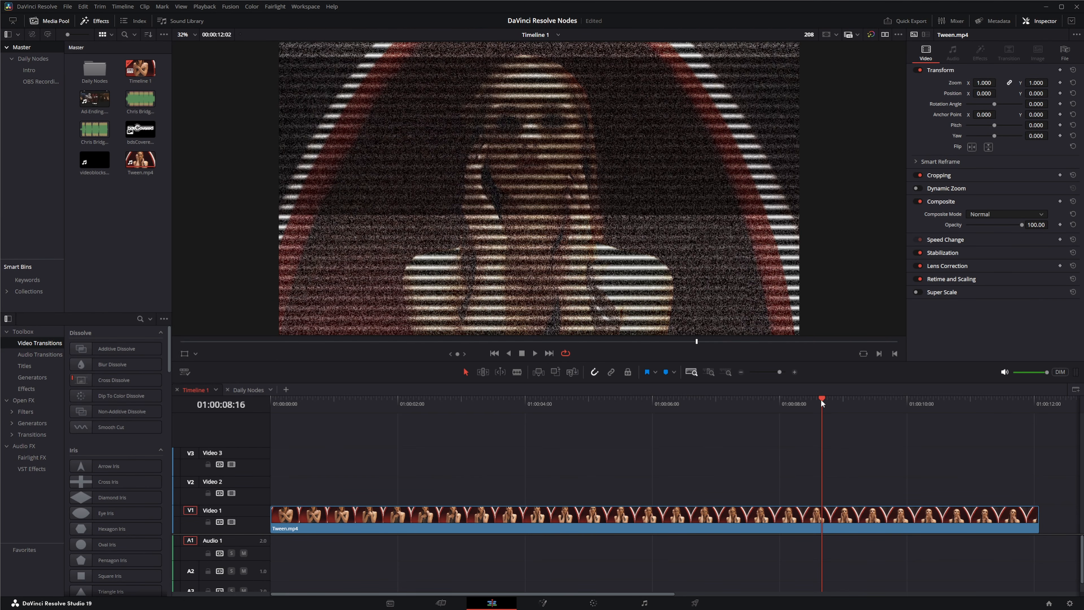
mouse_move(821, 399)
left_mouse_down()
mouse_move(838, 401)
mouse_move(821, 402)
left_mouse_up()
left_click(779, 372)
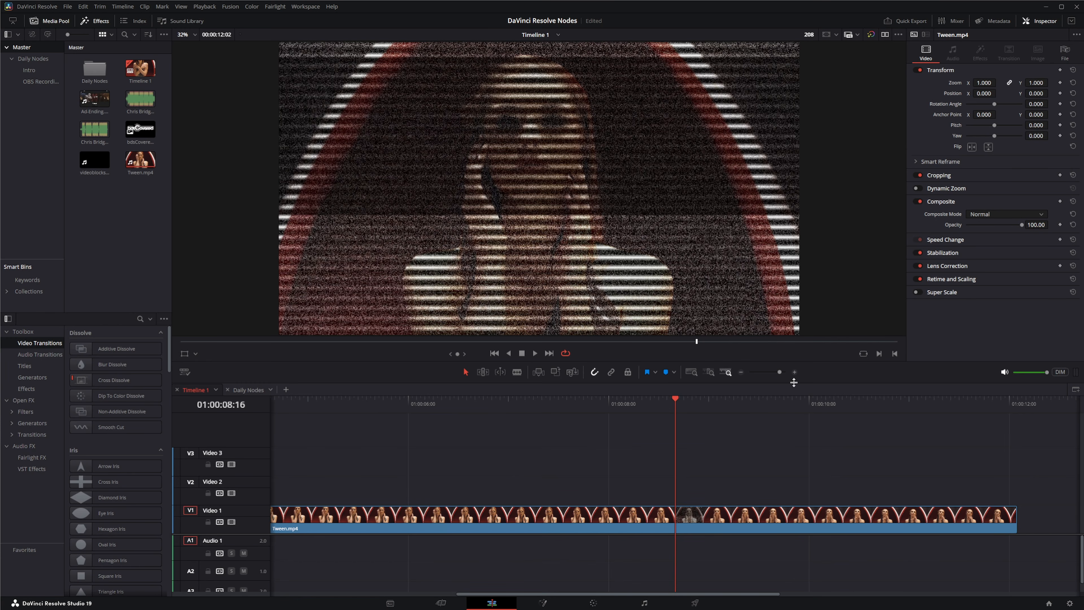
left_click(795, 371)
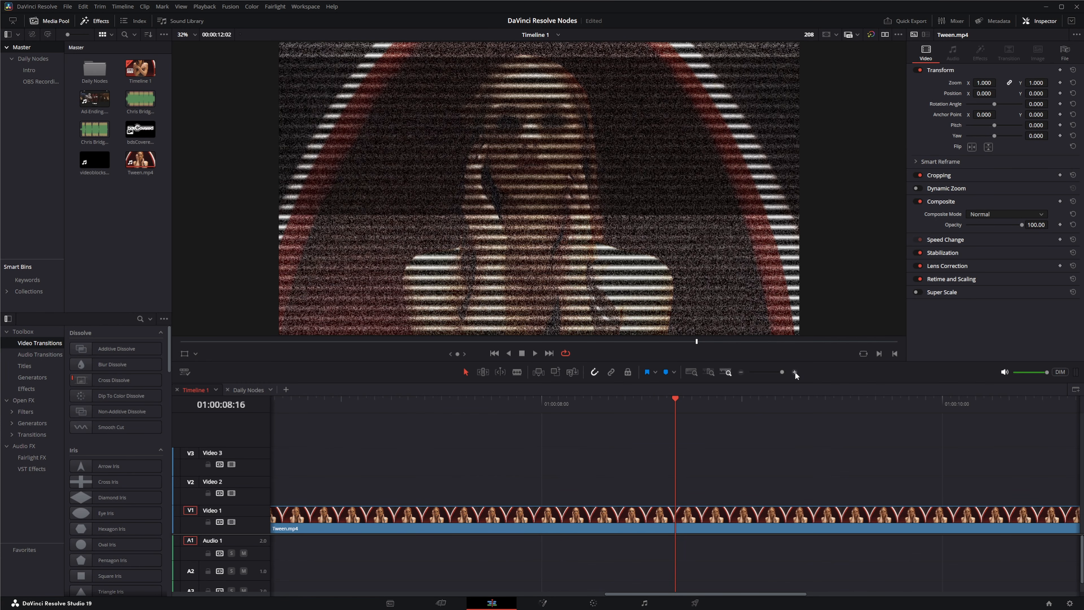
key("b")
left_click(681, 518)
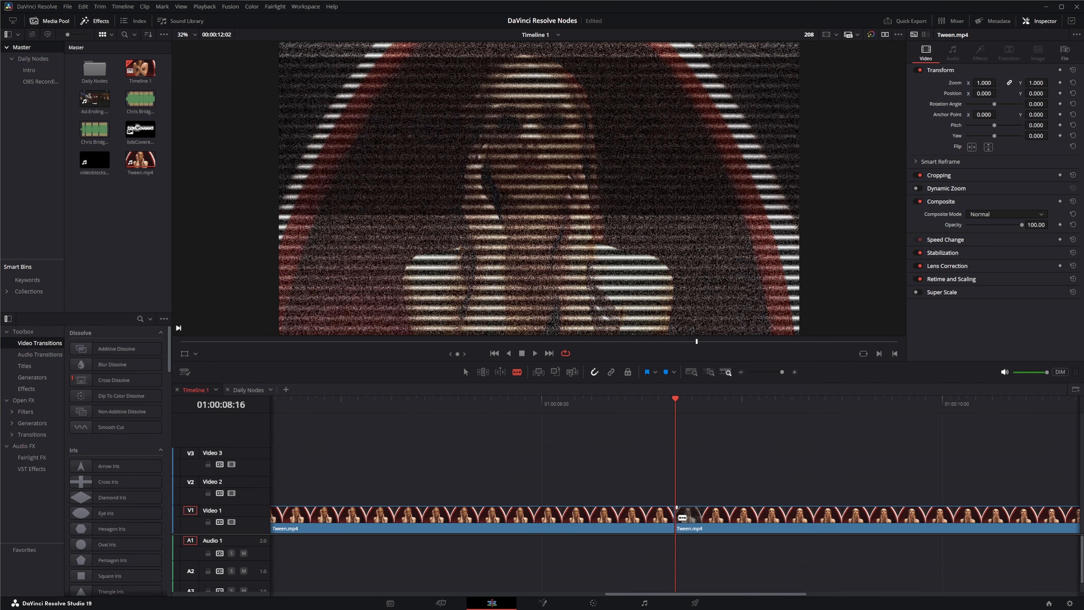
key("a")
left_click_drag(677, 517, 709, 521)
left_click_drag(675, 399, 676, 422)
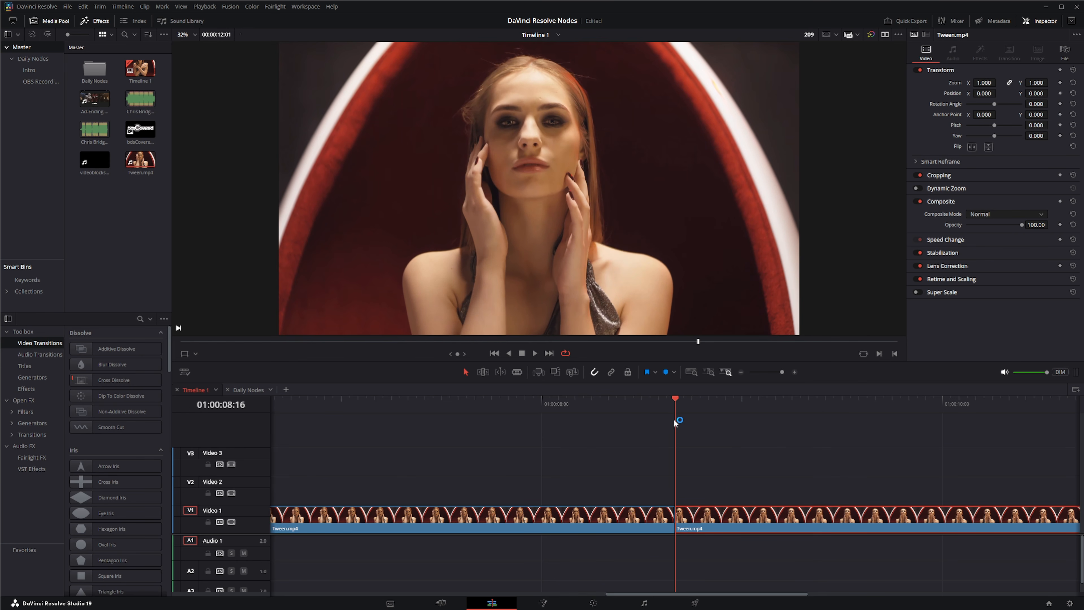
mouse_move(677, 517)
left_mouse_down()
mouse_move(696, 517)
mouse_move(677, 516)
left_mouse_up()
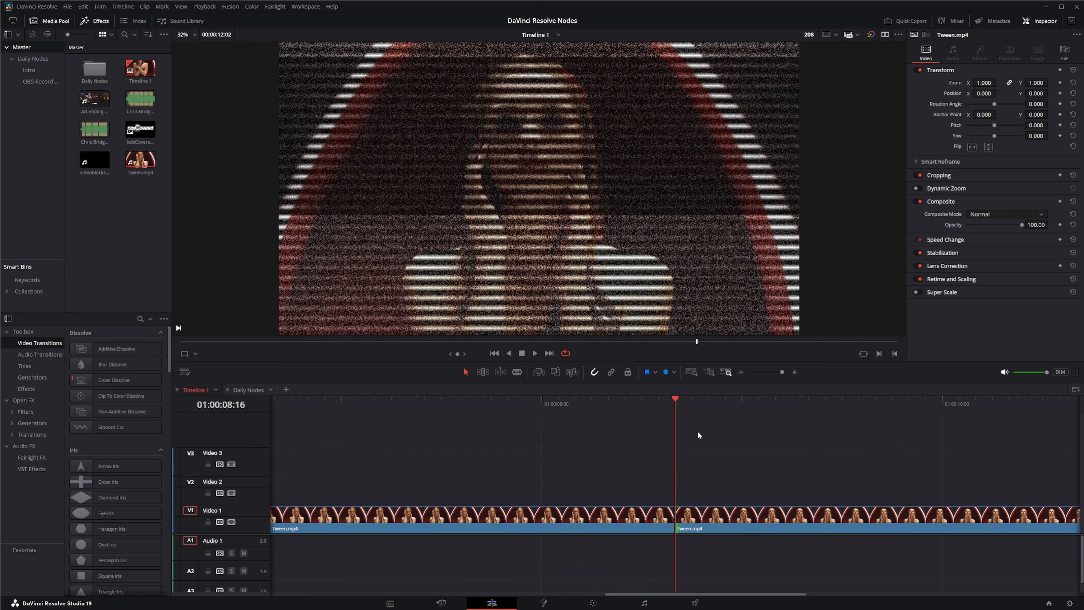
- Trim the glitched first frame off the second clip, leaving a one-frame gap
left_click(682, 518)
left_click(679, 522)
left_click_drag(688, 522, 696, 522)
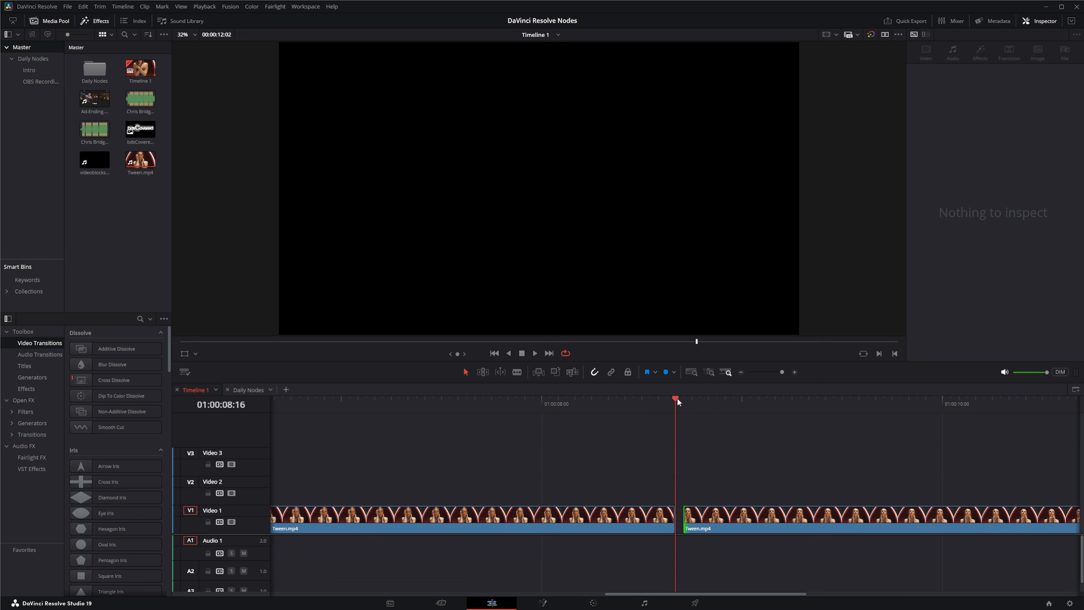
- Blade off the single frames directly before and after the gap as separate clips
left_click(669, 399)
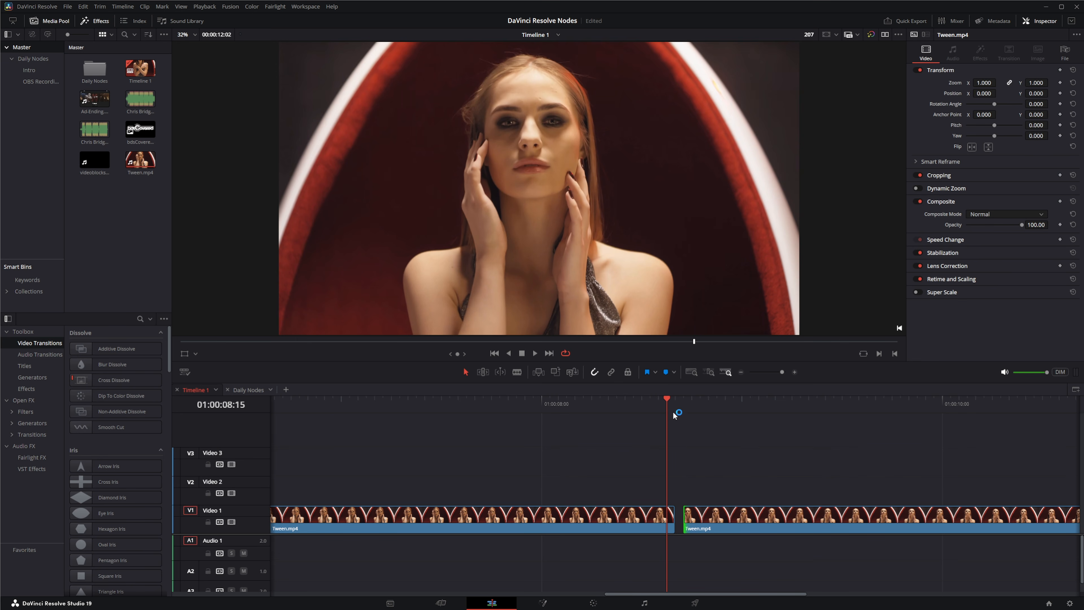
left_click_drag(671, 399, 684, 399)
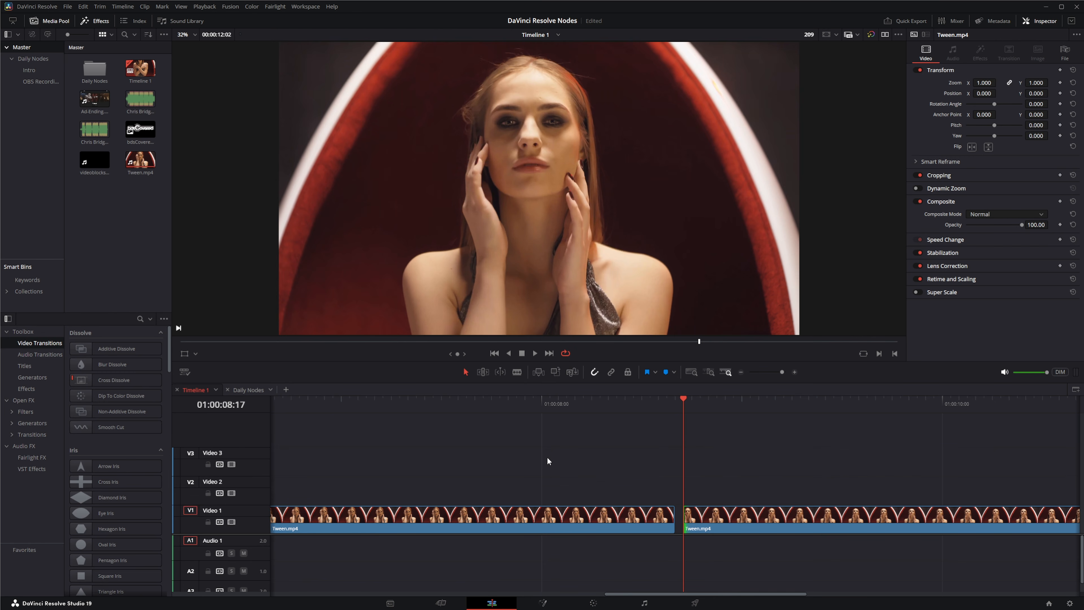
left_click(676, 400)
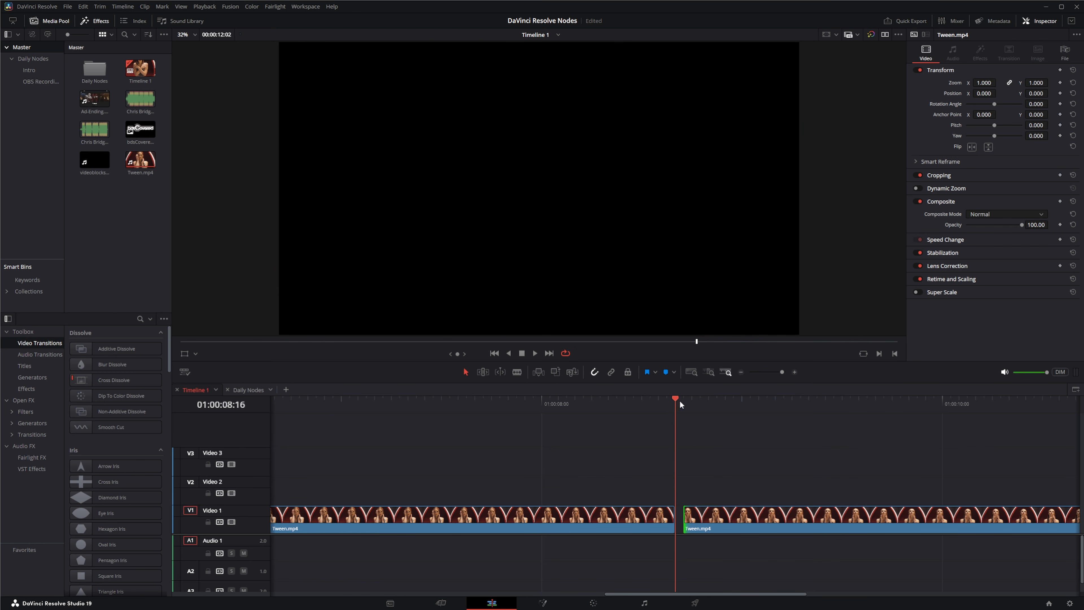
left_click_drag(680, 401, 679, 401)
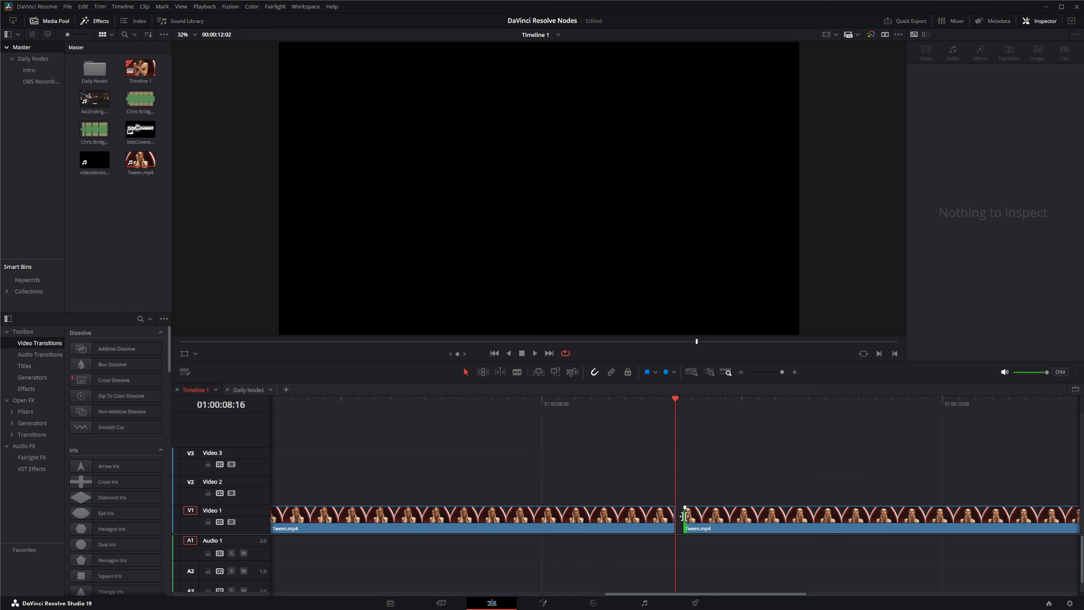
left_click(672, 399)
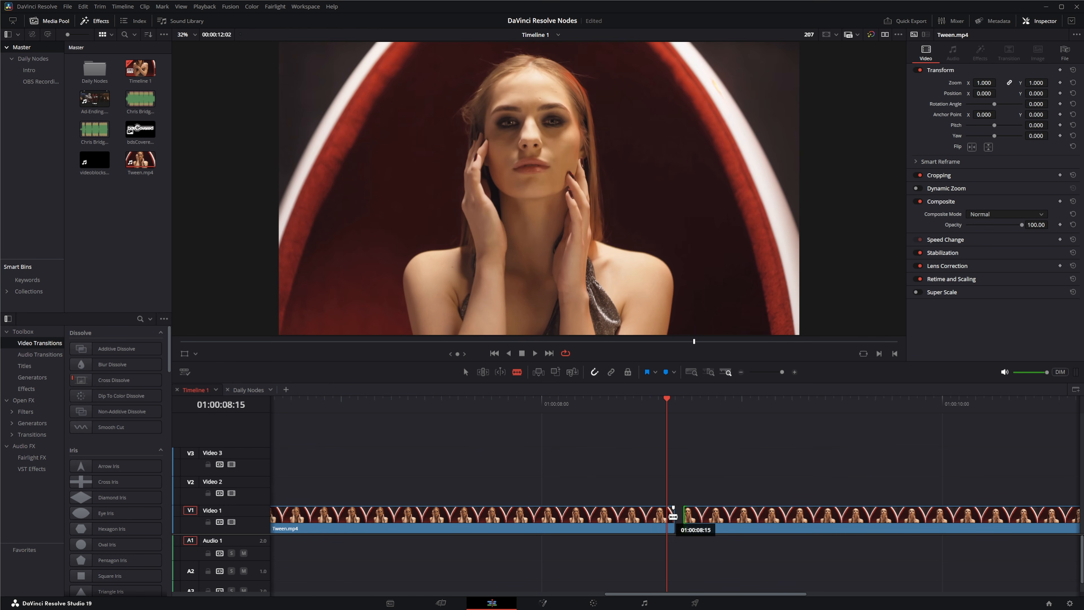
key("b")
left_click_drag(670, 401, 688, 435)
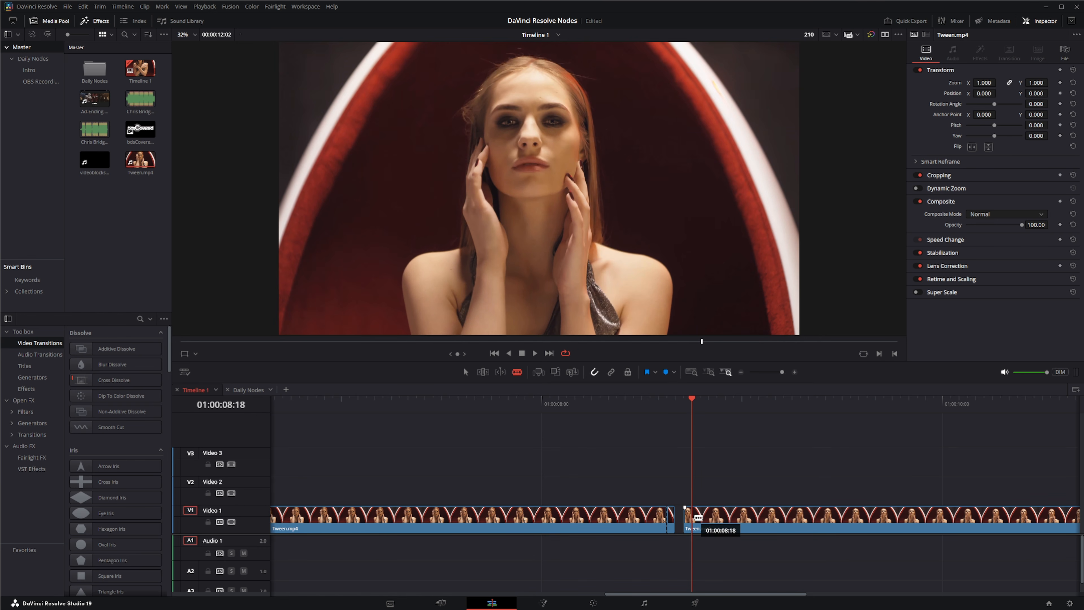
left_click(693, 517)
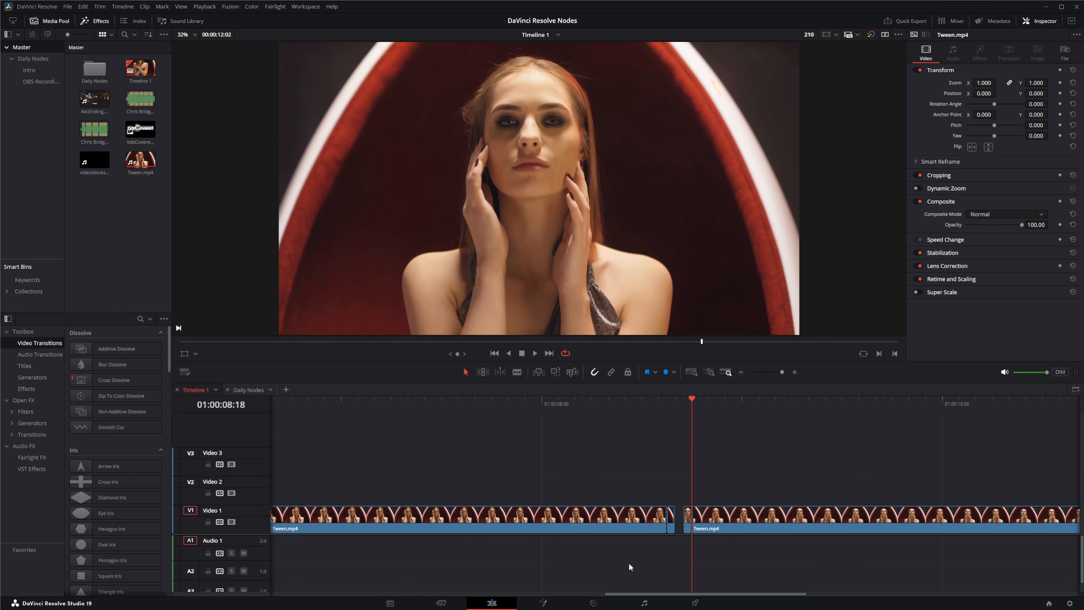
- Turn the single frame before the gap into a compound clip named Frame1
right_click(671, 526)
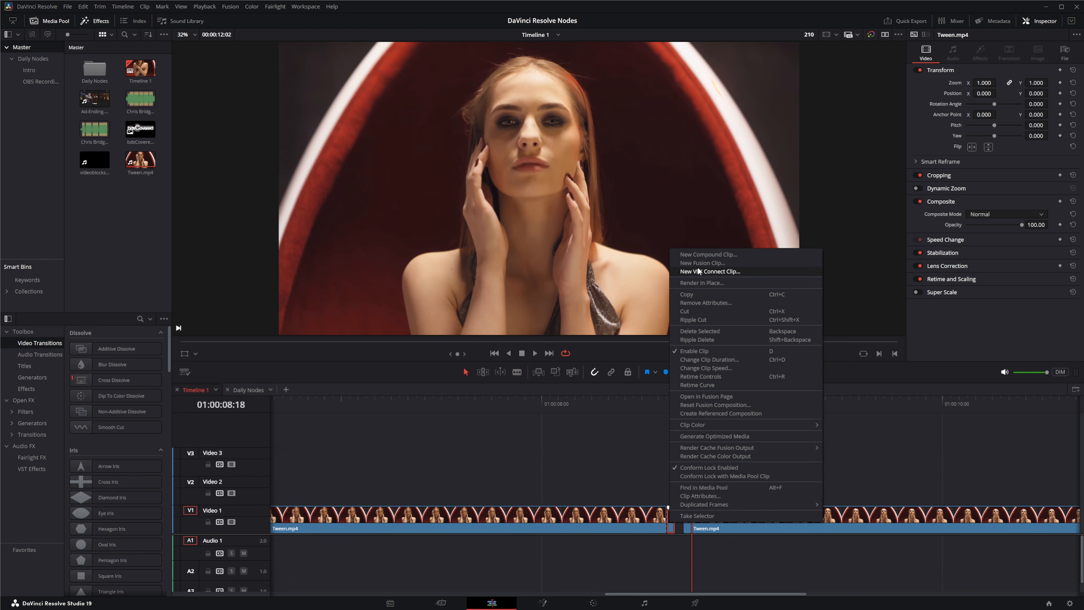
left_click(719, 256)
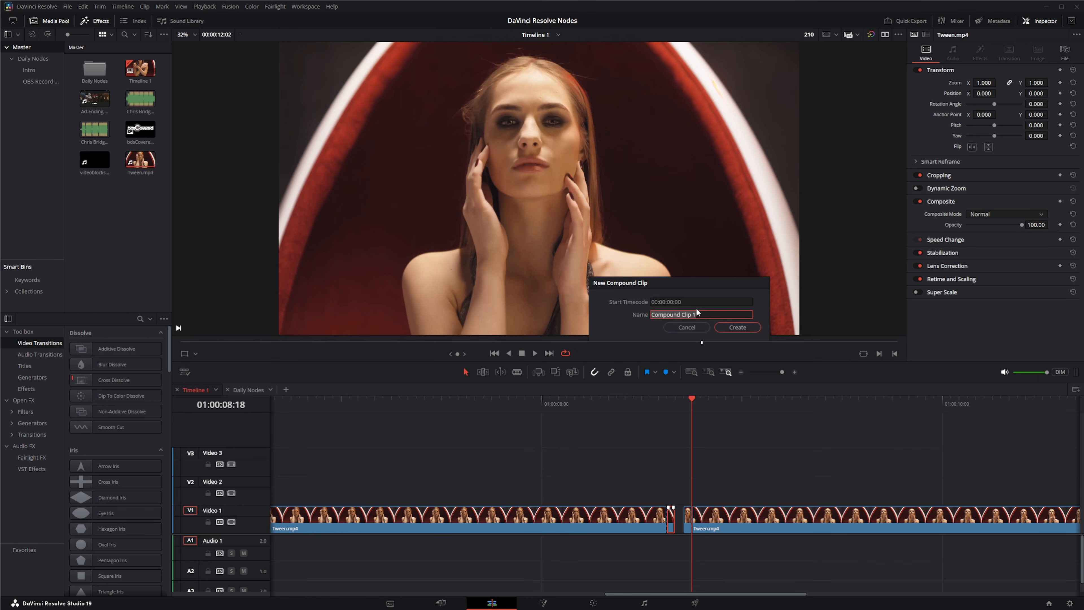
type("Frame1")
key("Return")
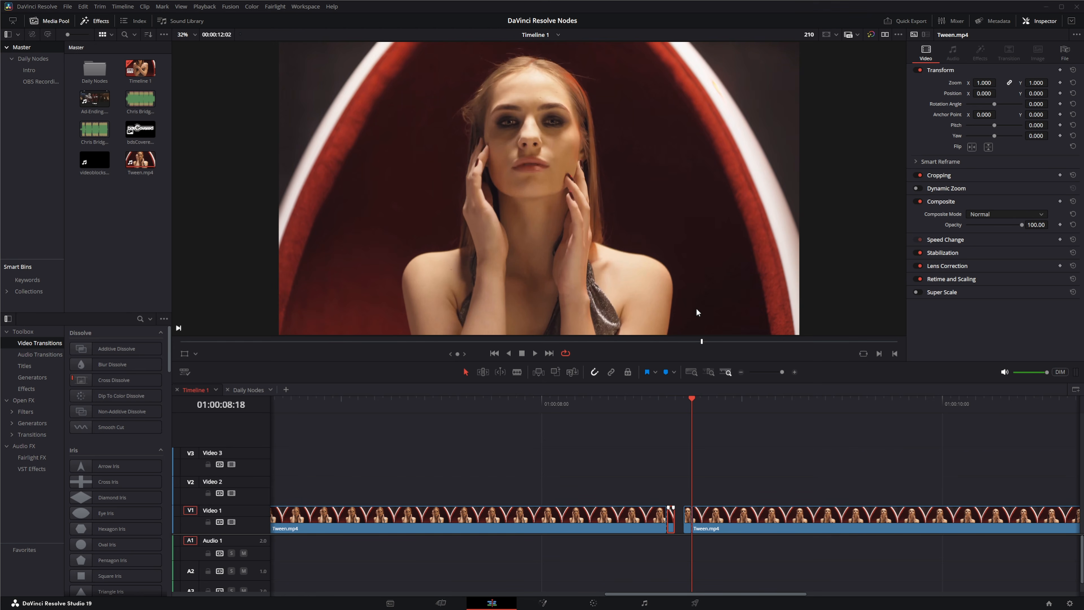
- Turn the single frame after the gap into a compound clip named Frame3
left_click(688, 519)
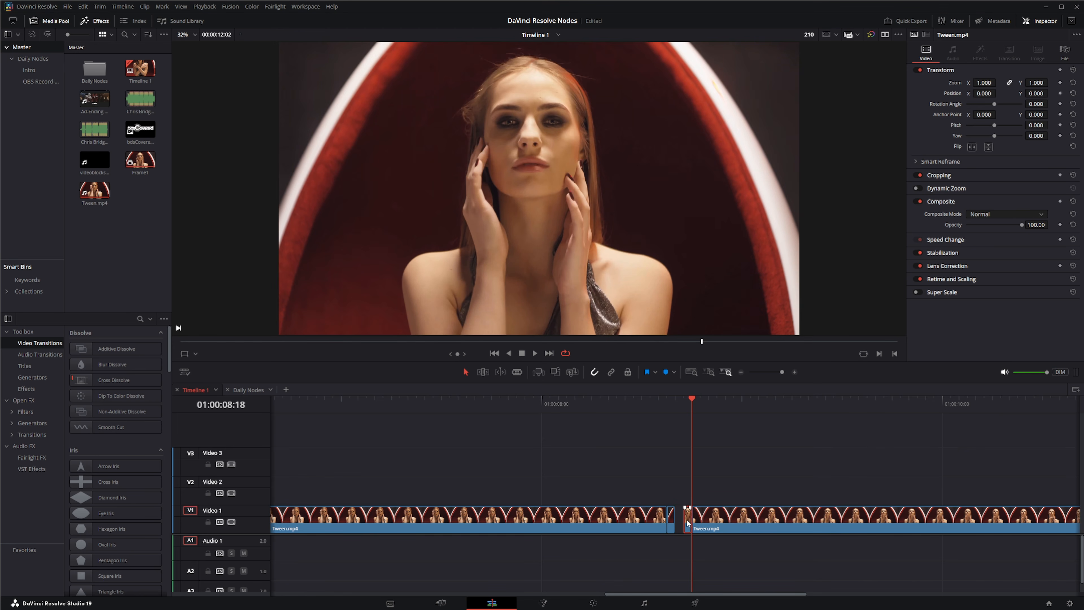
right_click(688, 521)
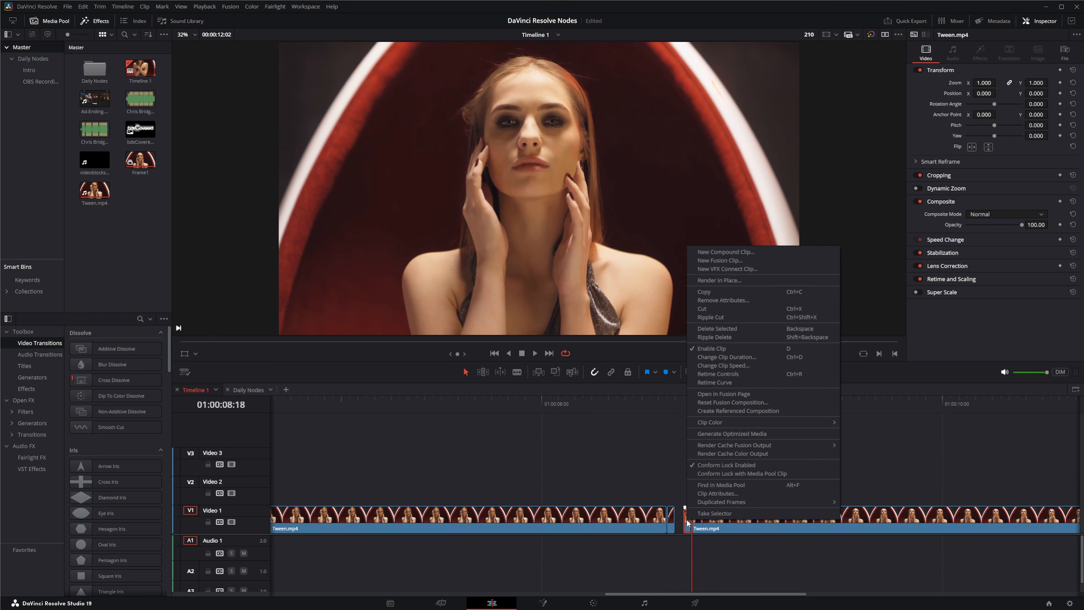
left_click(739, 253)
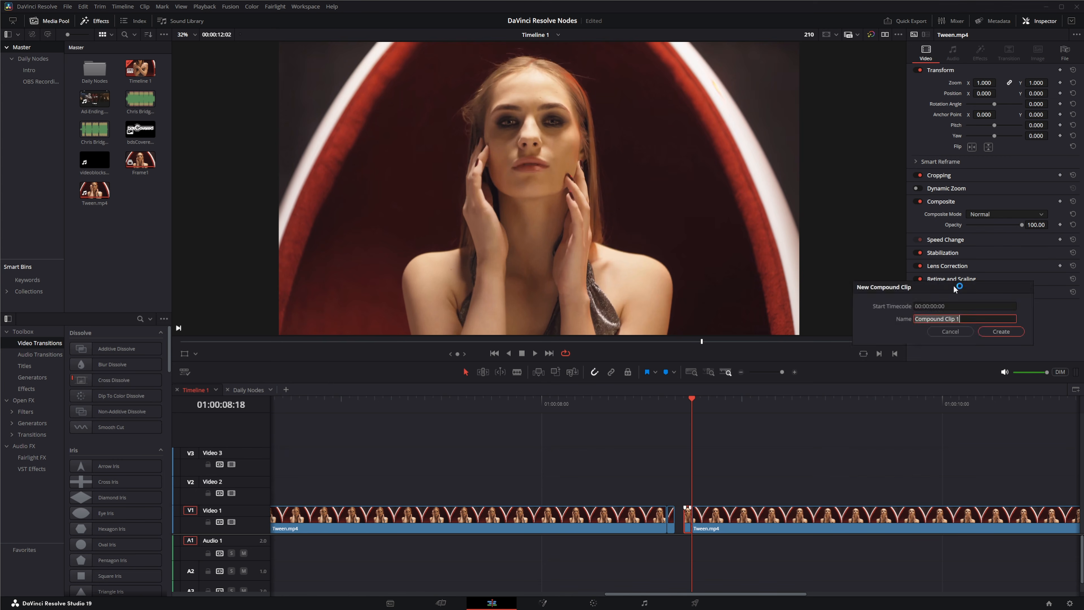
type("Frame3")
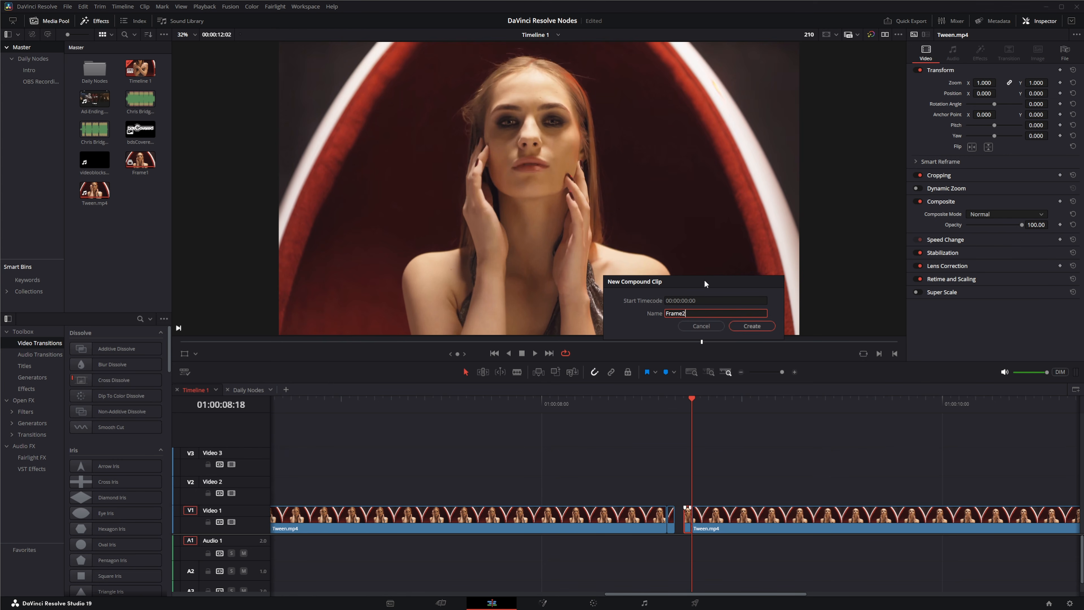
key("Return")
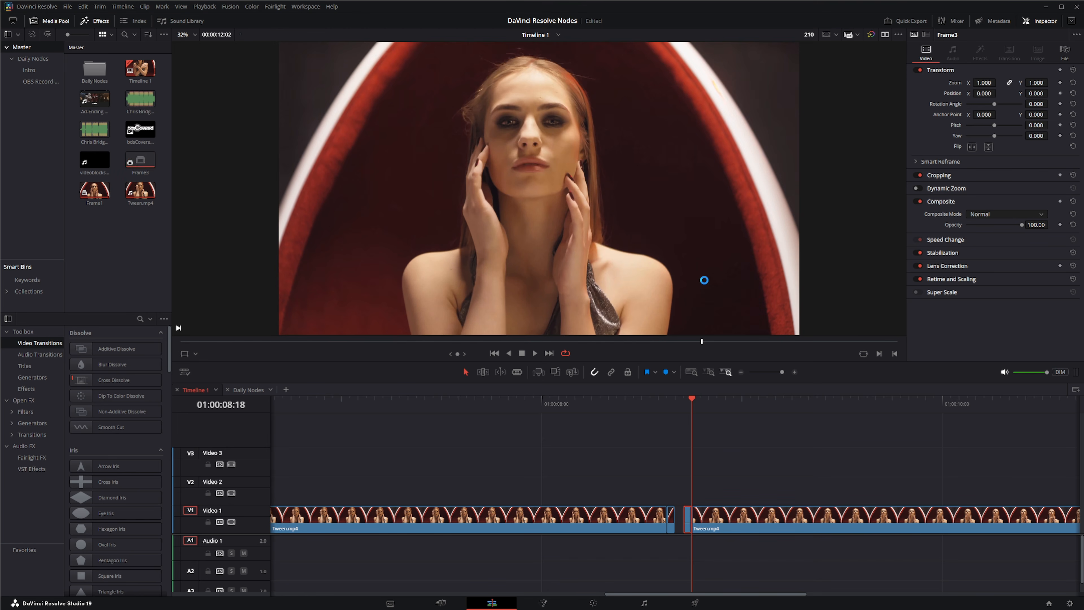
- Create a new Fusion composition named Frame2 with a duration of 00:00:00:01 in the media pool
left_click(128, 256)
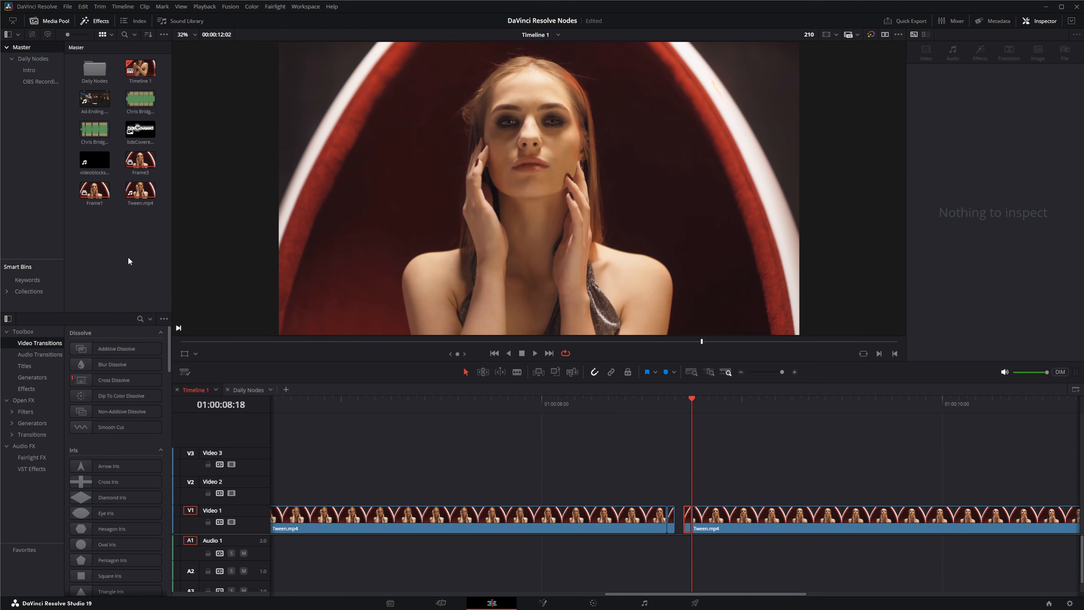
right_click(128, 256)
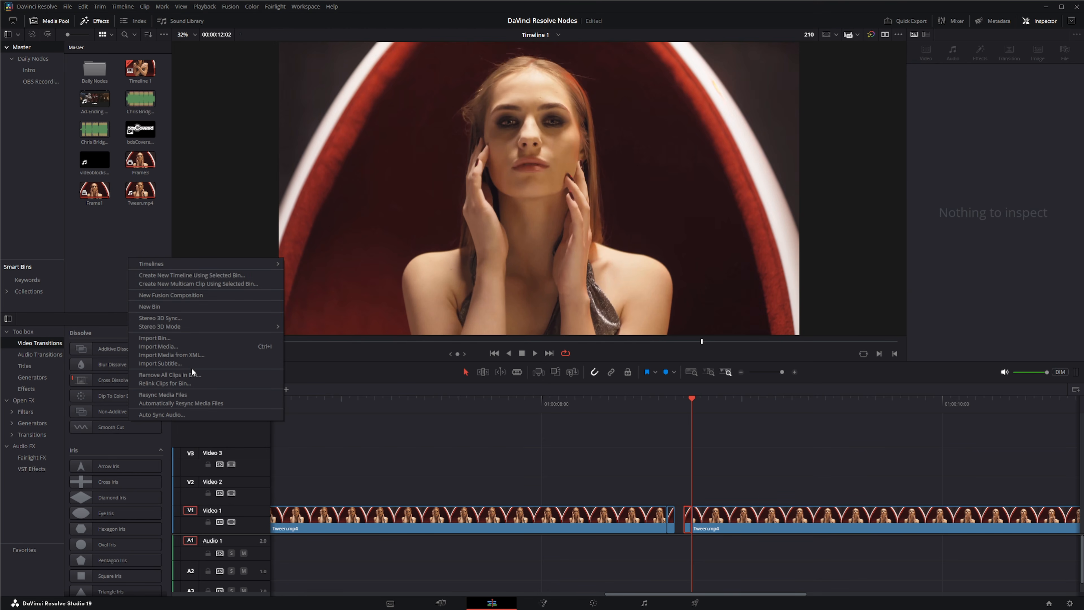
left_click(188, 298)
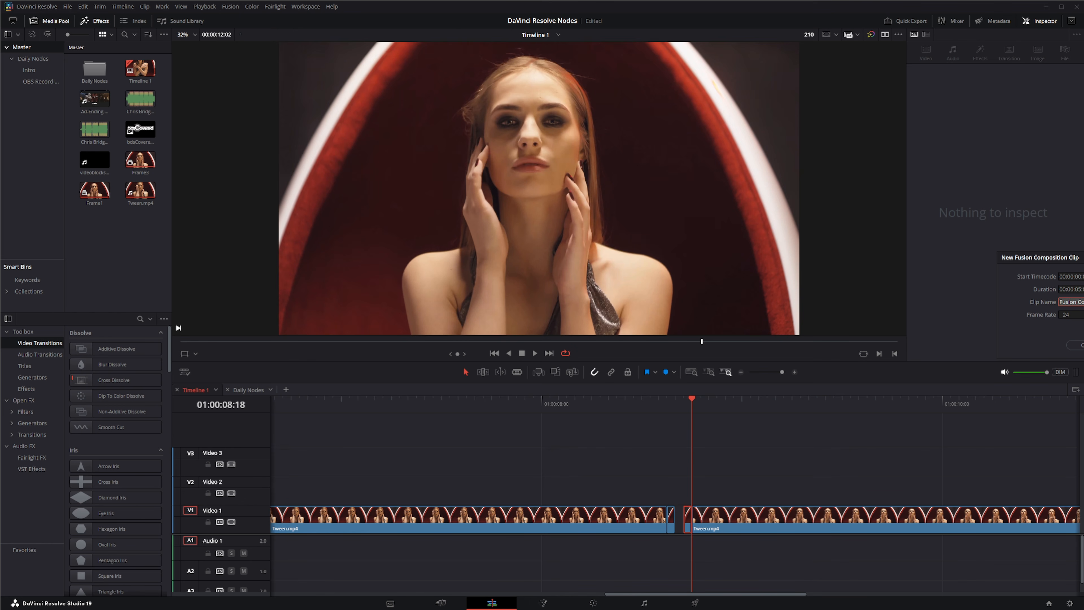
type("Frame2")
left_click(1081, 289)
left_click_drag(1083, 259, 767, 264)
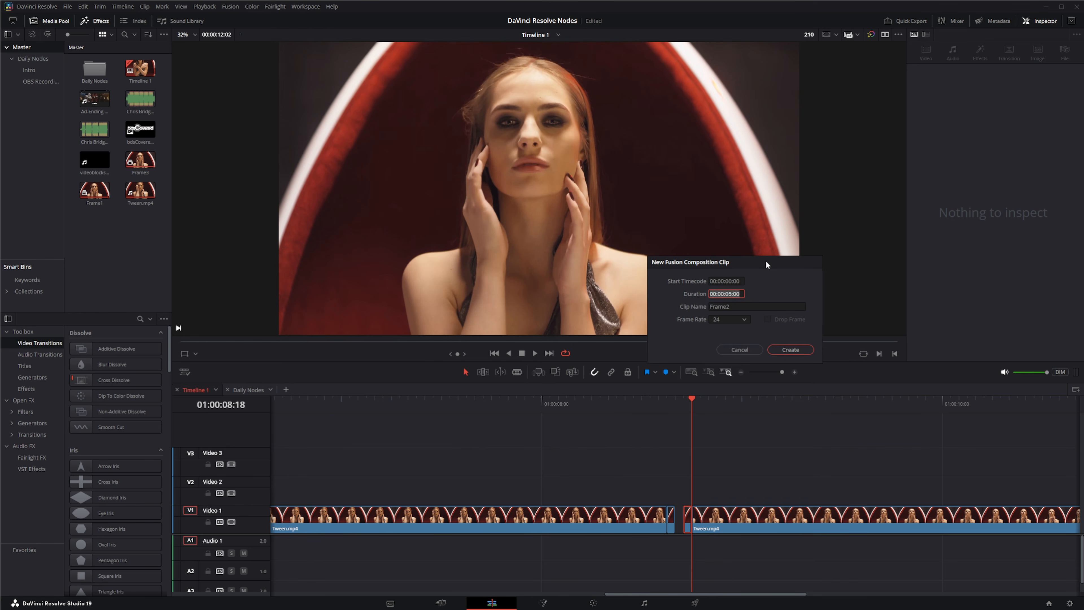
left_click(730, 293)
left_click(794, 351)
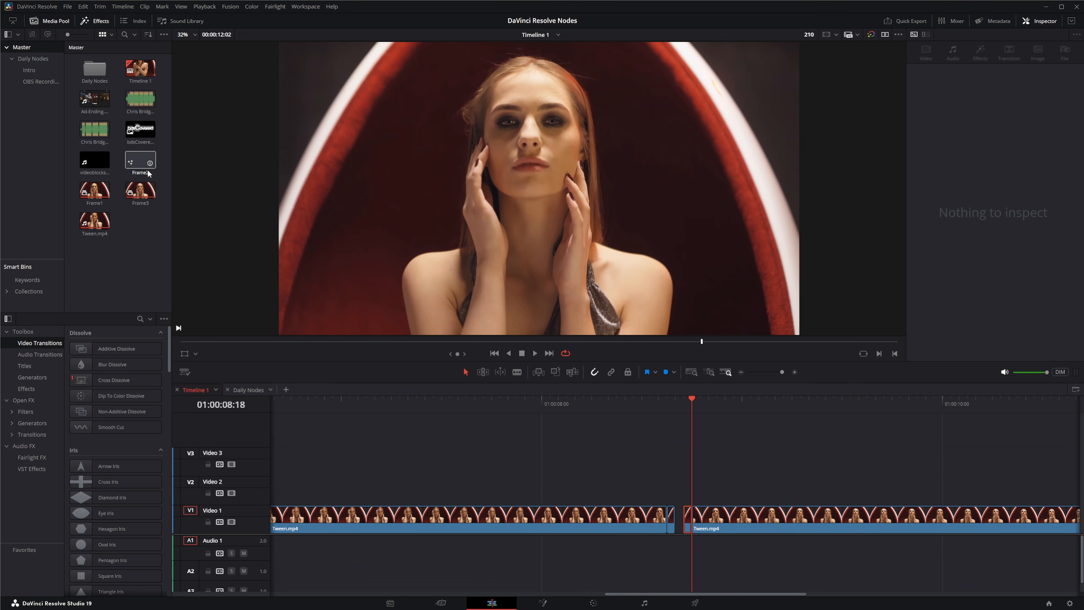
- Place Frame2 on Video 2 above the gap and open it in the Fusion page
left_click_drag(136, 161, 678, 489)
left_click(676, 402)
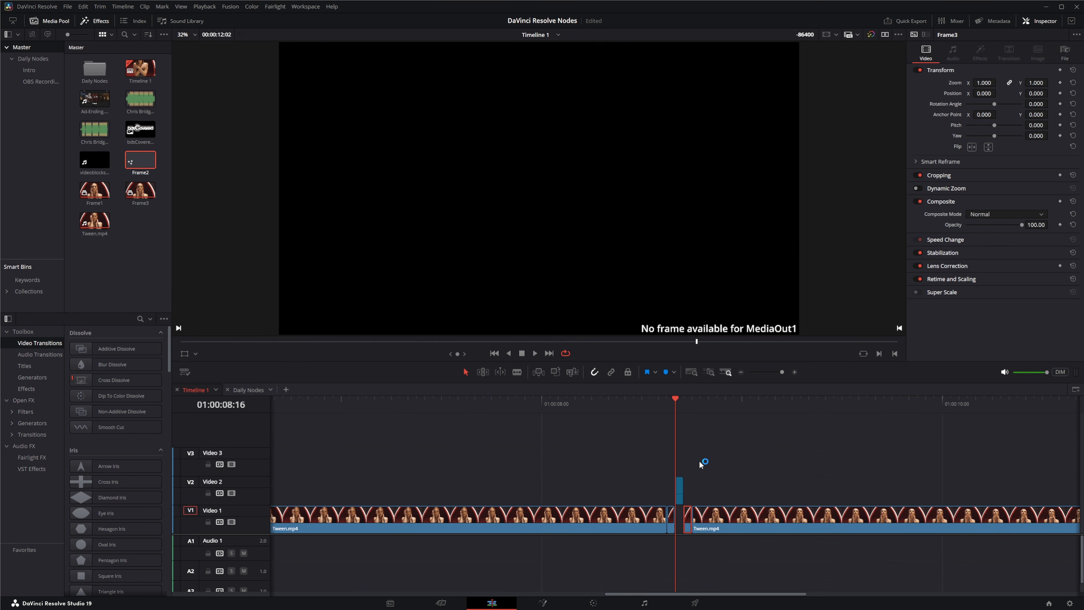
left_click(680, 491)
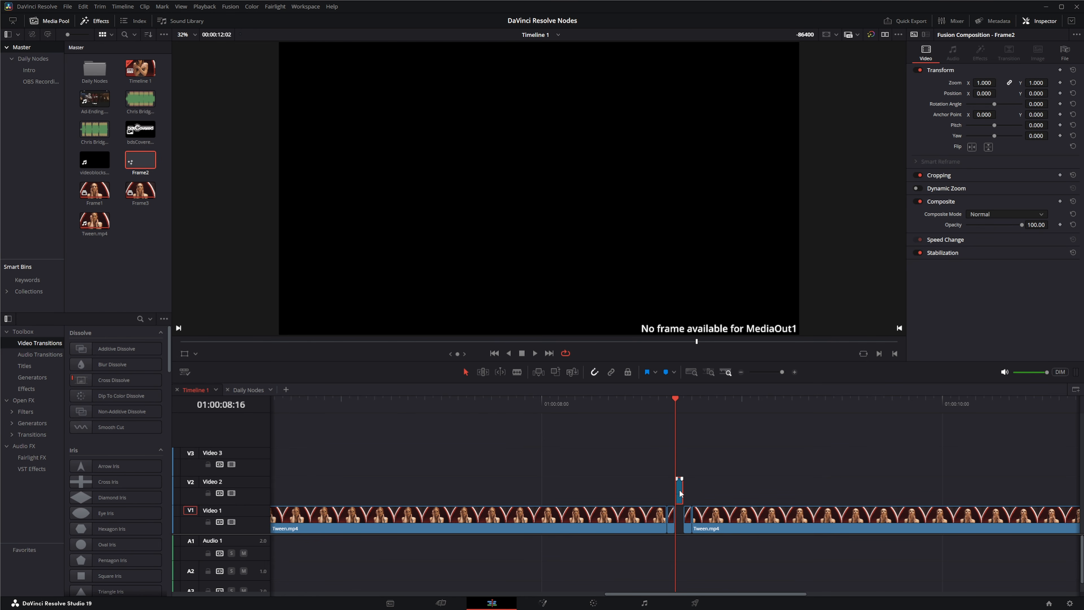
left_click(545, 603)
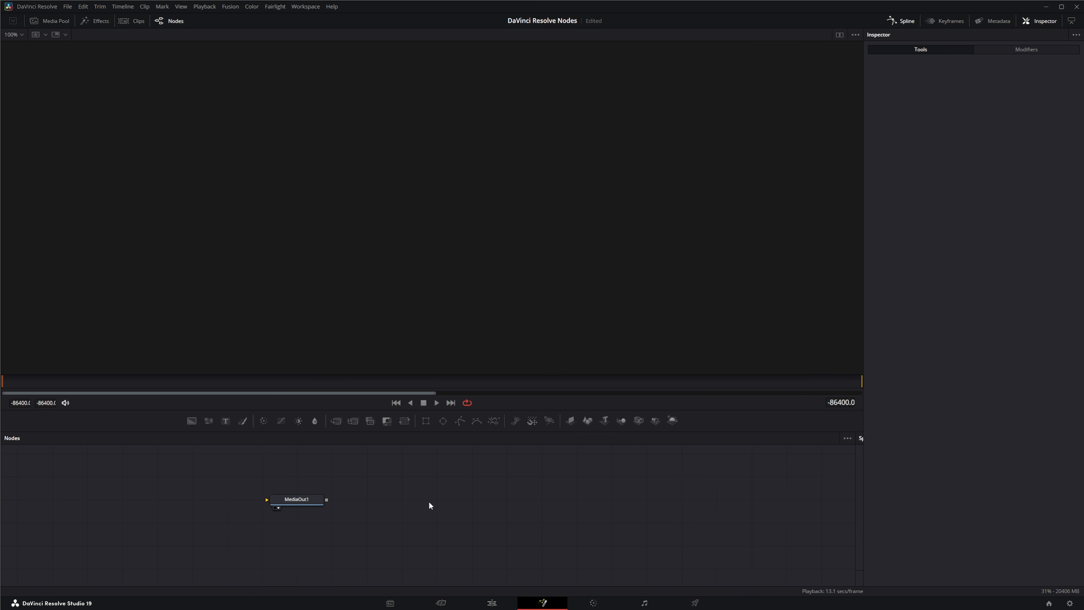
- Add Frame1 and Frame3 from the media pool into the node graph as MediaIn nodes
left_click_drag(430, 505, 555, 514)
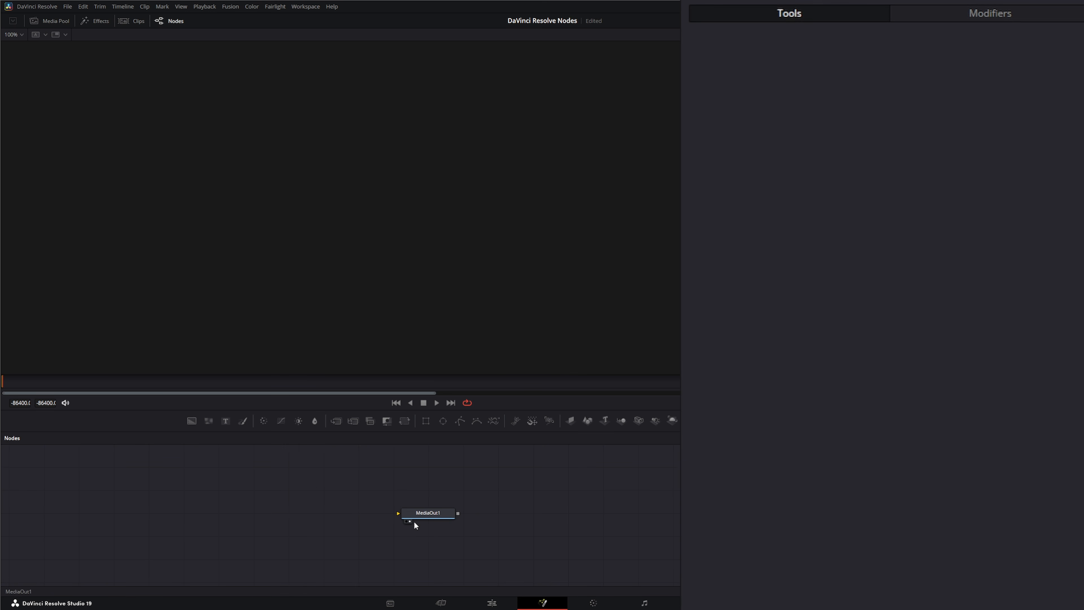
left_click(51, 22)
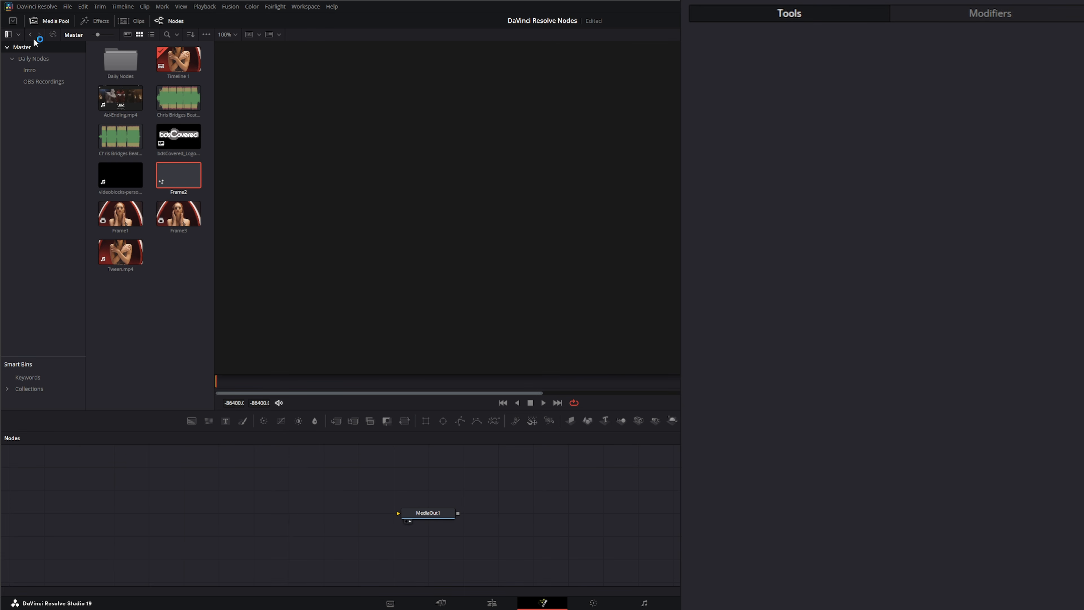
left_click_drag(125, 220, 173, 523)
left_click_drag(176, 229, 291, 479)
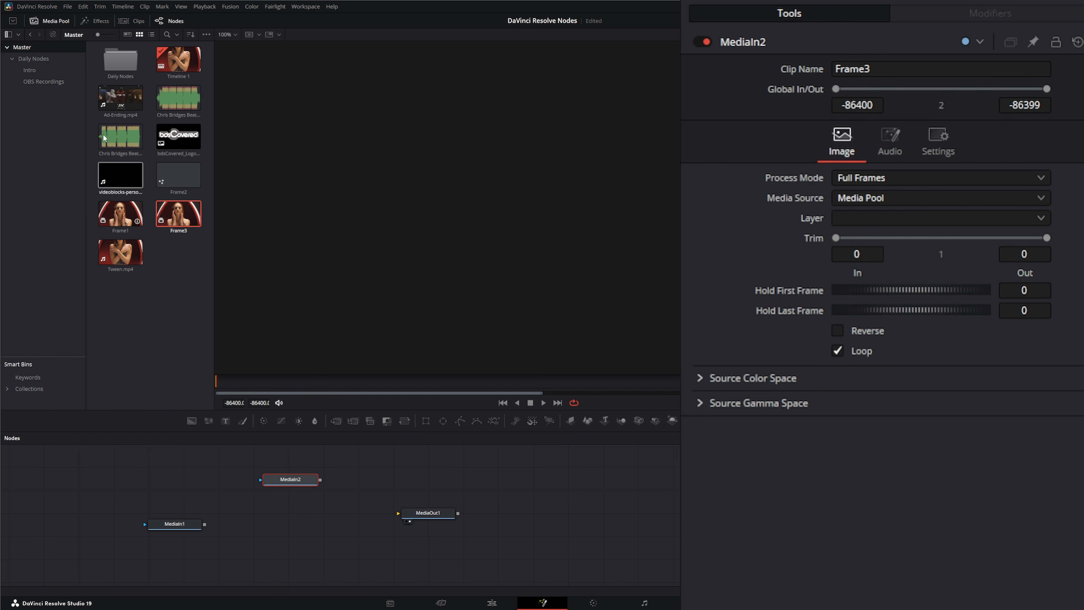
- Hide the media pool and add a Tween tool node to the node graph
left_click(48, 20)
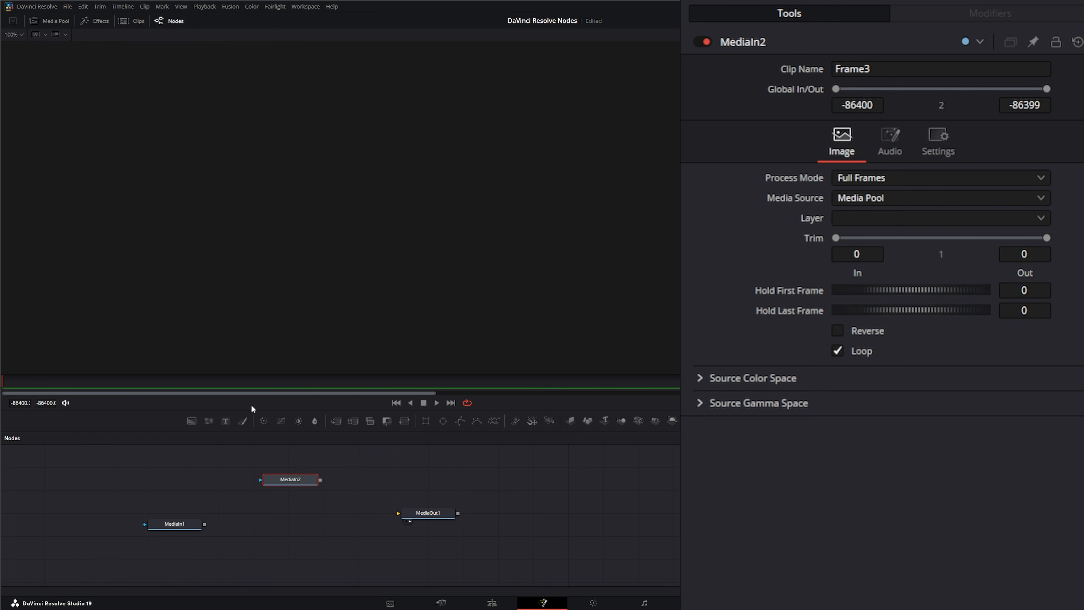
left_click(285, 532)
key("shift+space")
type("Tween")
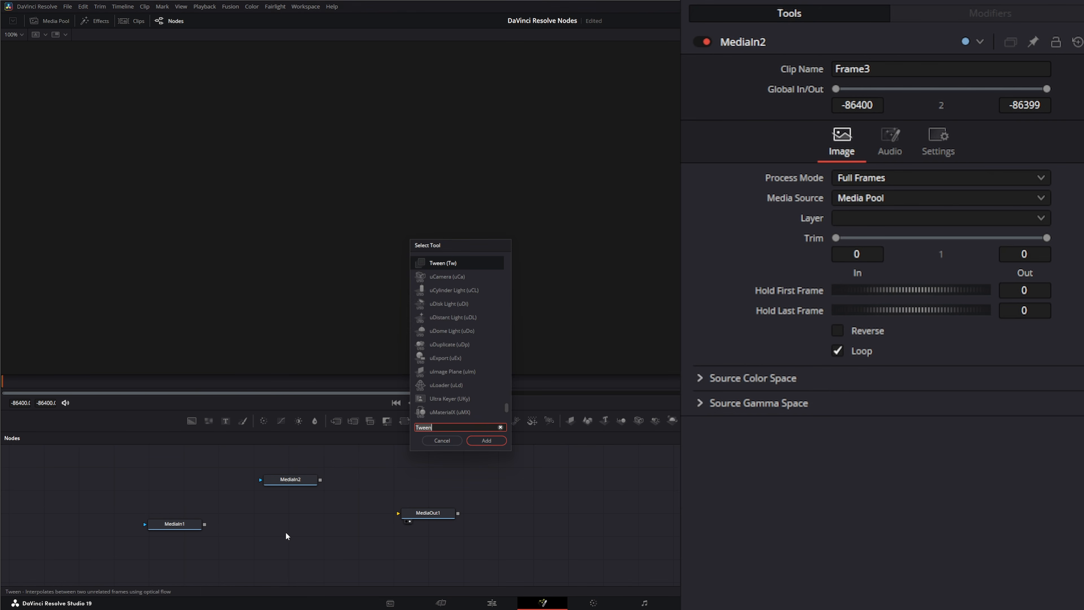
type("twe")
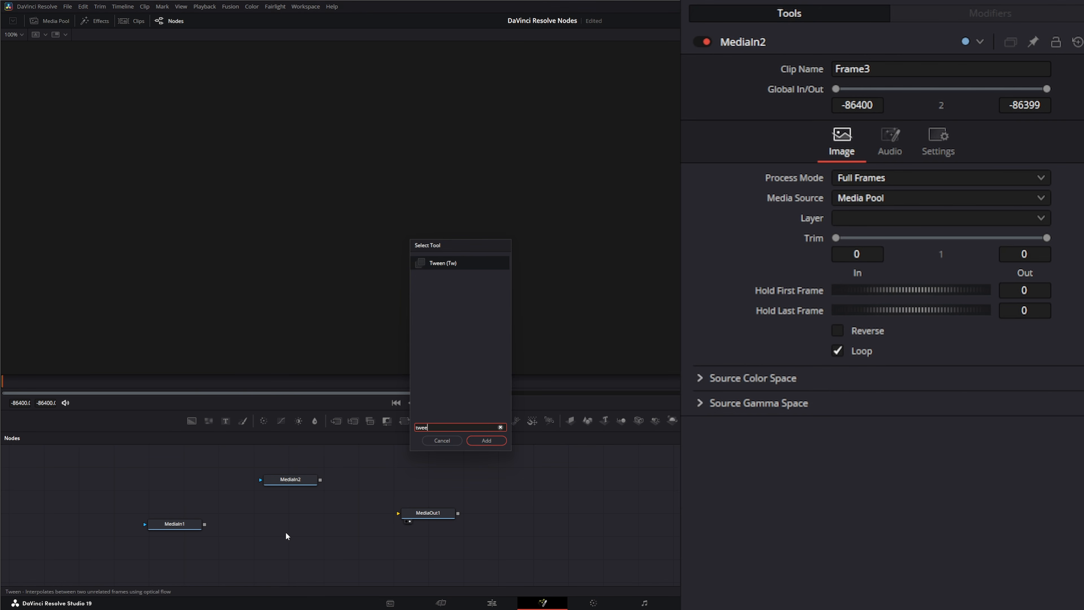
key("Return")
left_click_drag(286, 534, 307, 526)
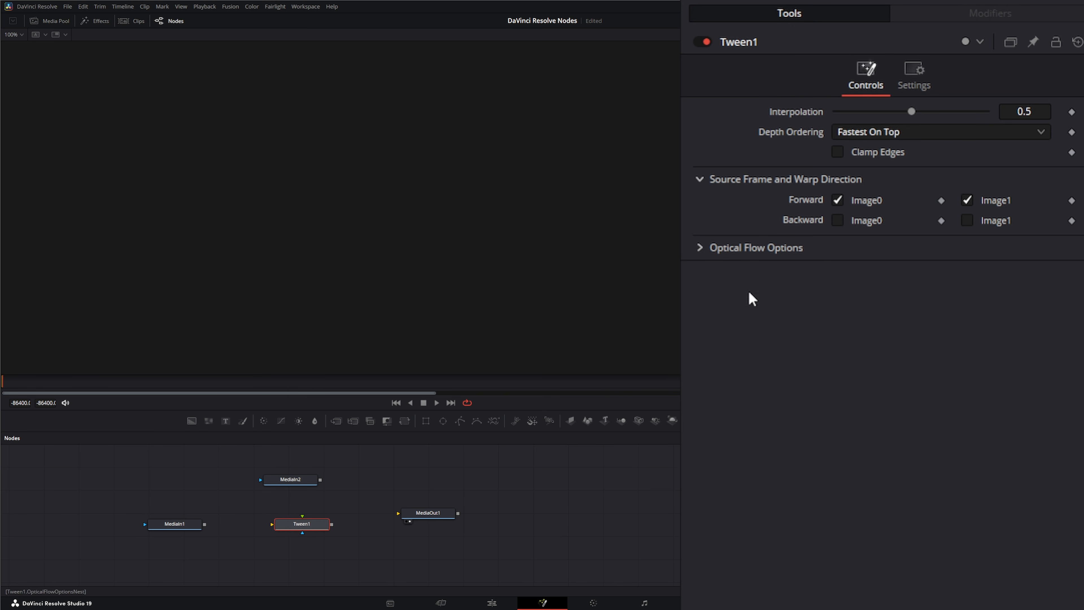
- Examine the Tween node's Optical Flow Options and their Advanced settings
left_click(699, 248)
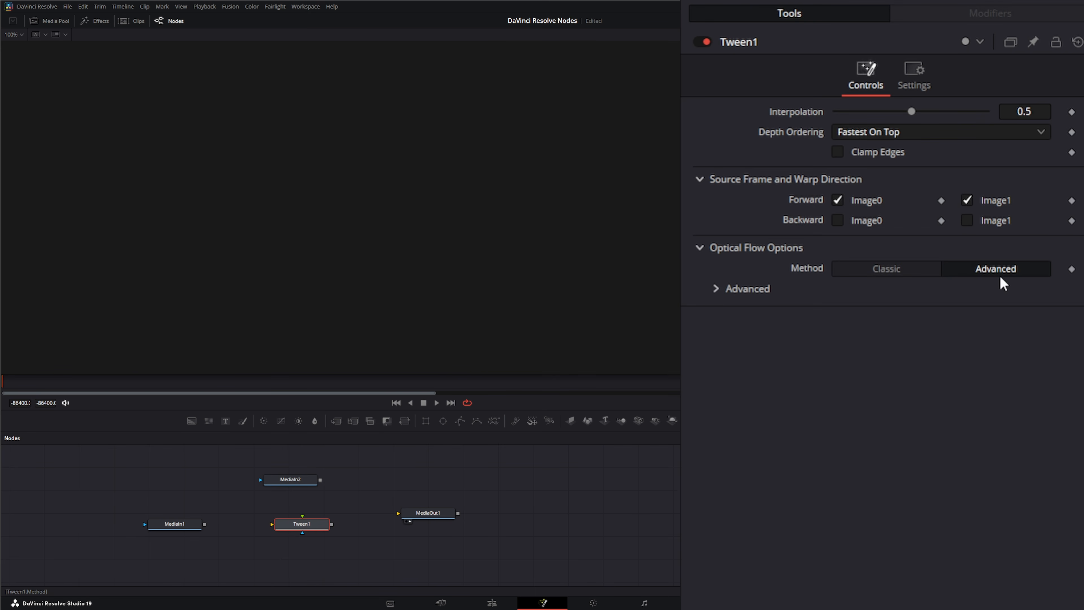
left_click(717, 289)
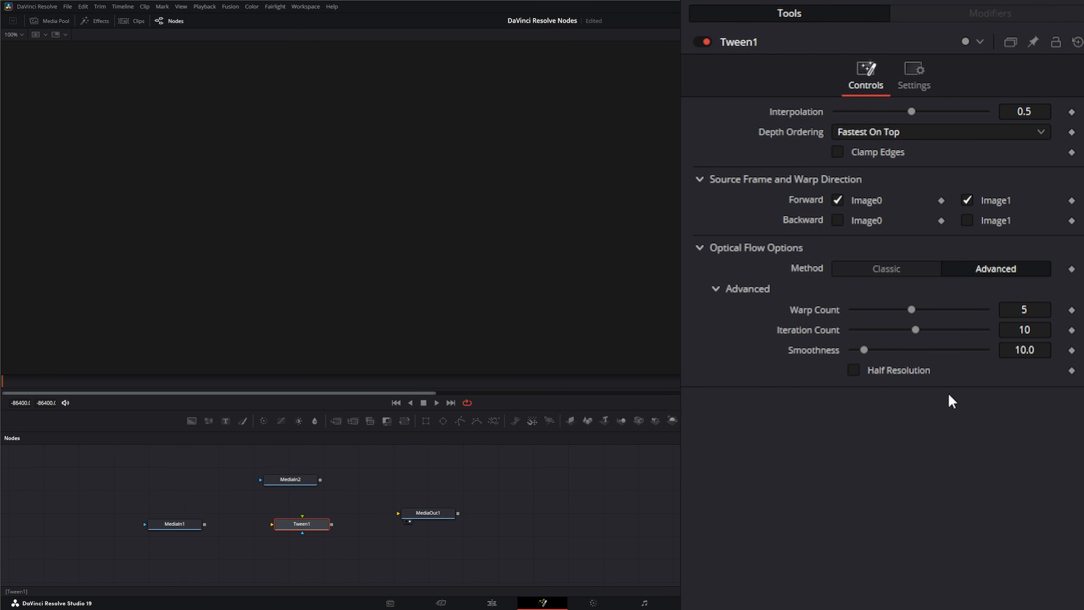
left_click(701, 255)
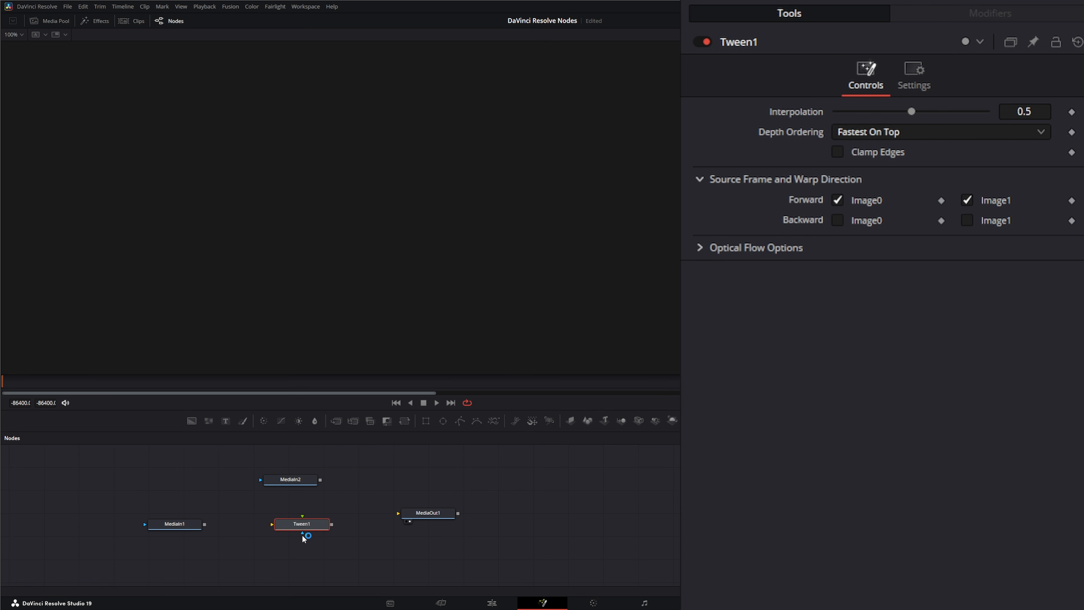
- Connect MediaIn1 and MediaIn2 into the two inputs of the Tween node
left_click_drag(302, 532, 321, 560)
left_click_drag(272, 524, 241, 517)
left_click_drag(272, 523, 258, 526)
left_click_drag(216, 525, 204, 524)
left_click_drag(302, 515, 342, 560)
left_click_drag(122, 491, 218, 558)
left_click_drag(243, 462, 353, 502)
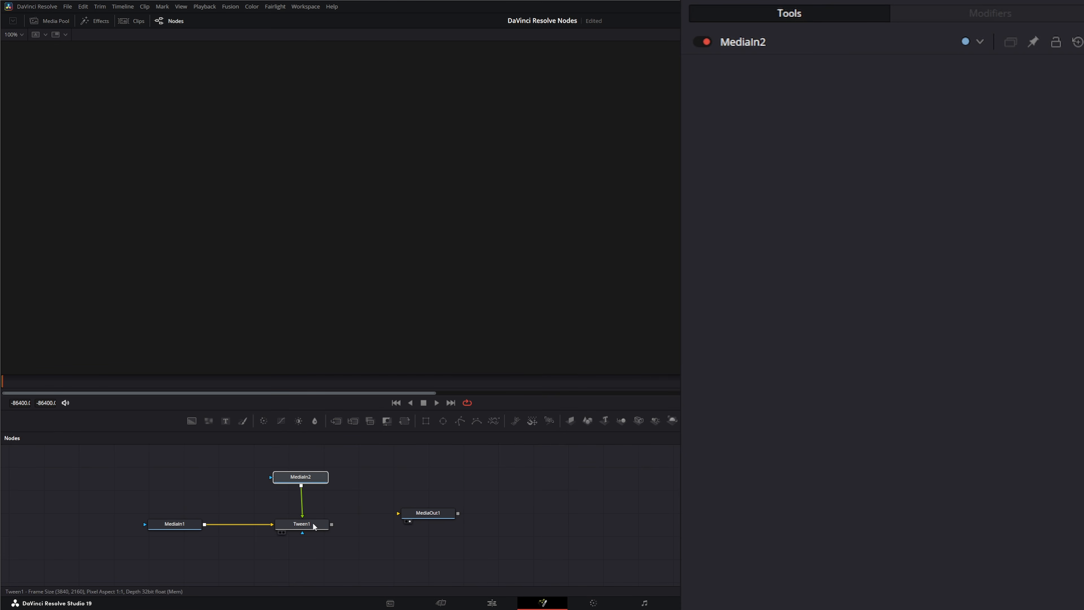
left_click(304, 529)
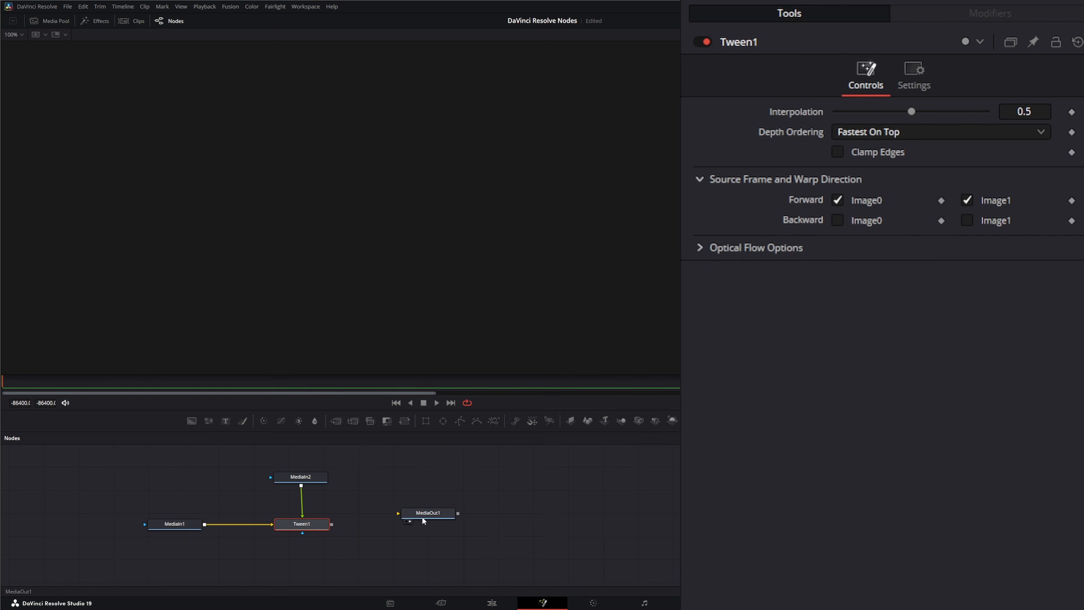
- Connect the Tween node's output to MediaOut1 and show MediaOut1 in the viewer
left_click_drag(420, 525, 409, 528)
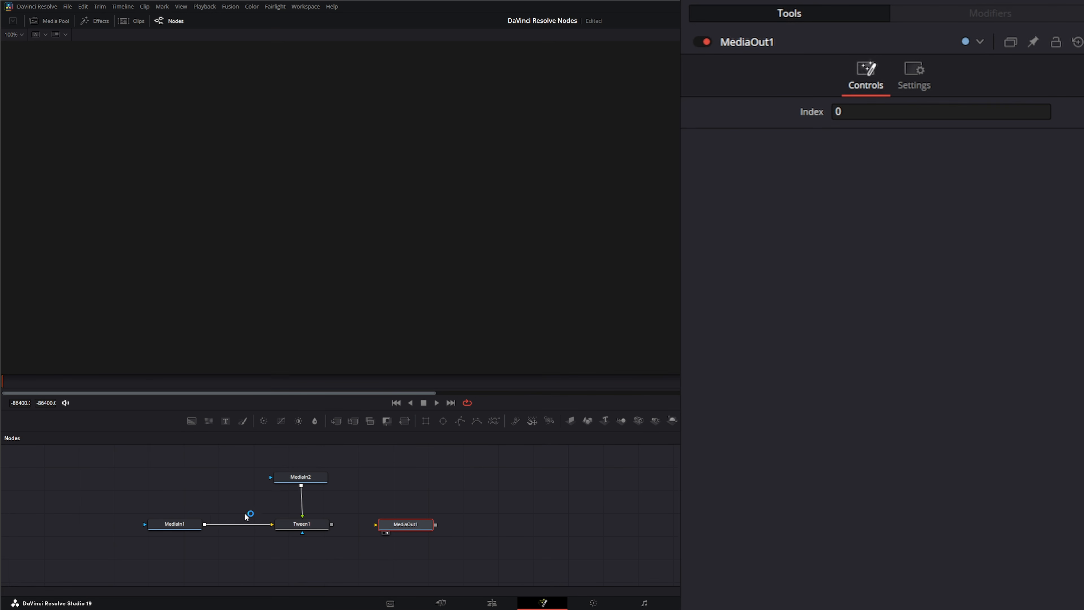
left_click_drag(185, 529, 177, 325)
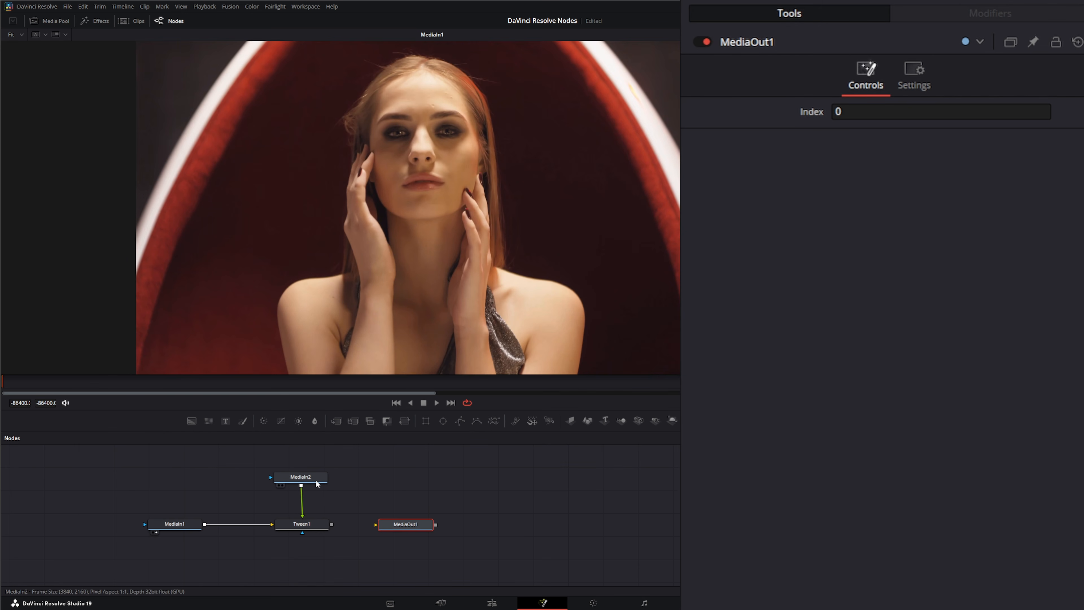
left_click_drag(310, 481, 321, 325)
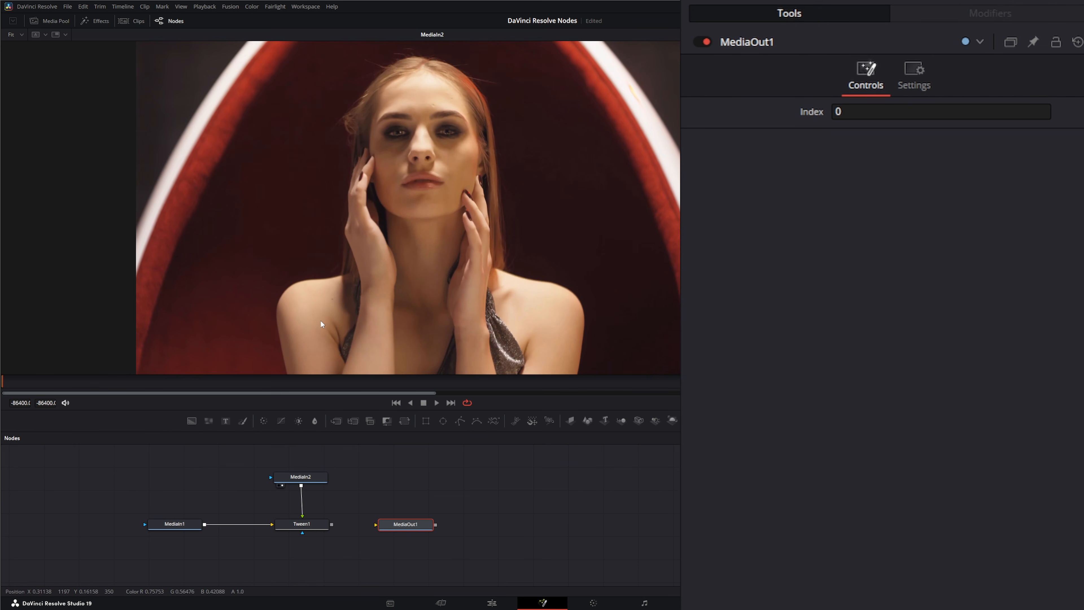
left_click_drag(332, 524, 380, 525)
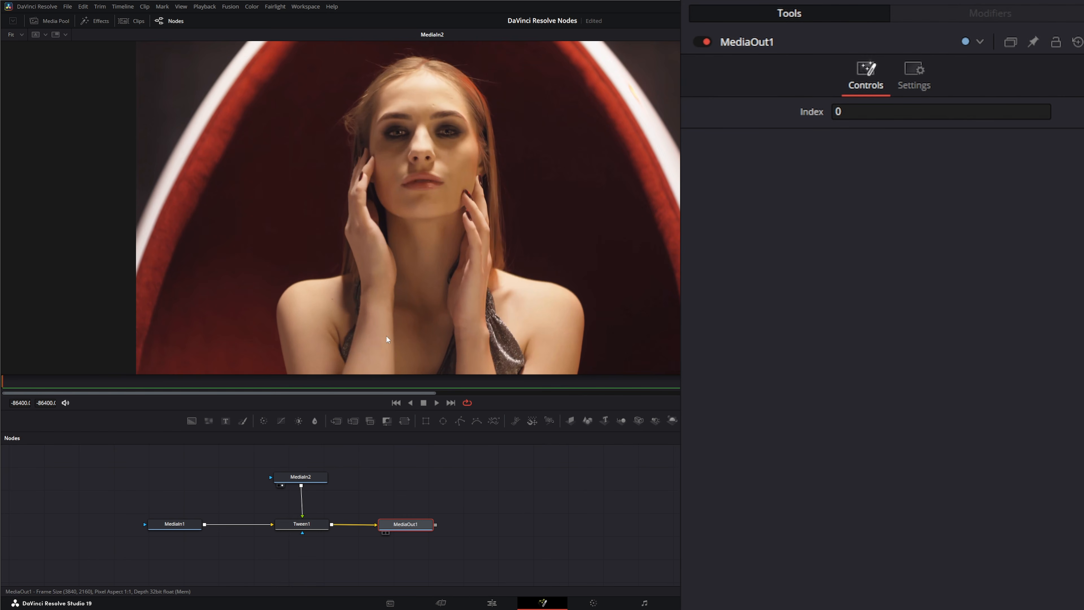
key("2")
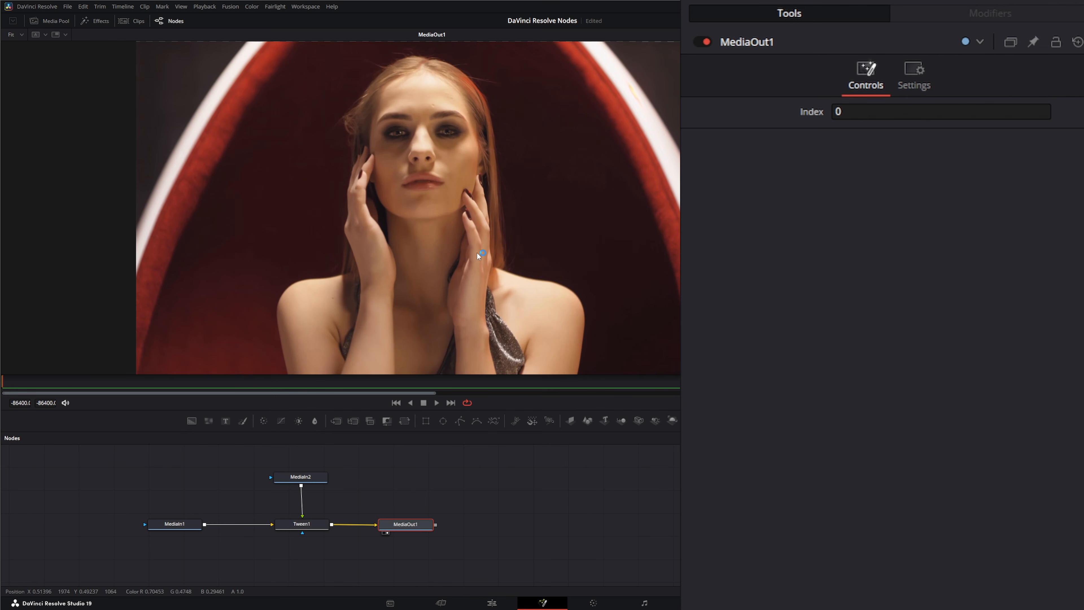
- Enable Clamp Edges on the Tween node
left_click_drag(132, 499, 205, 554)
left_click_drag(260, 458, 346, 497)
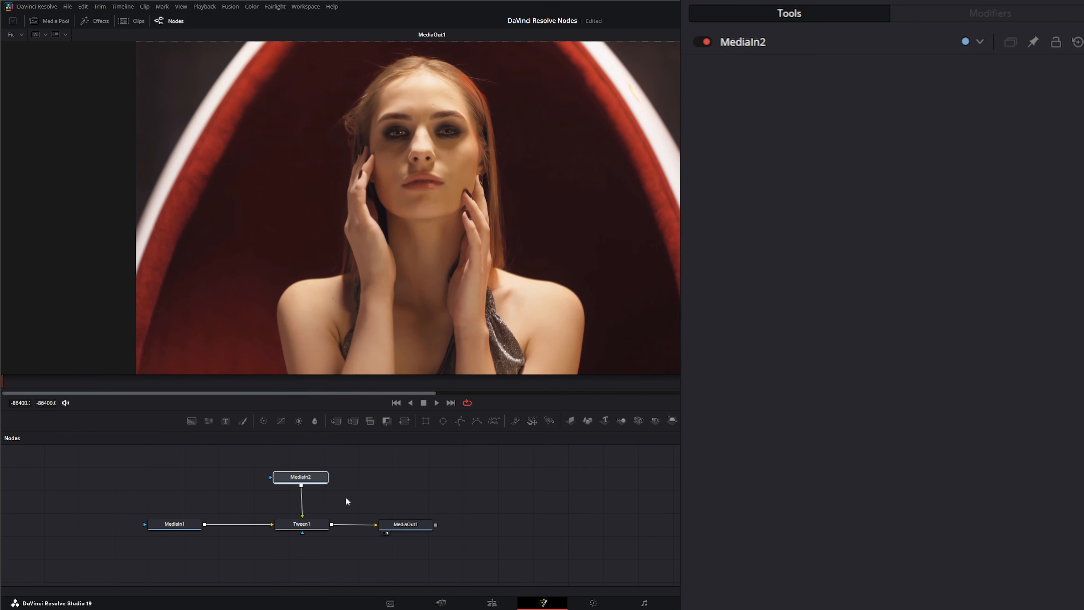
left_click(410, 524)
left_click(314, 527)
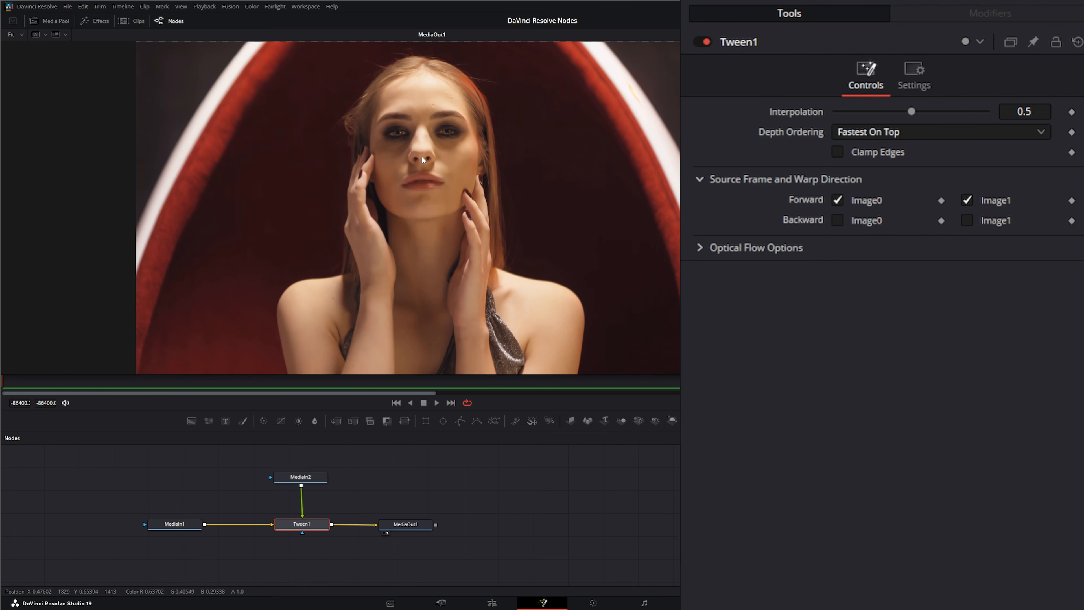
left_click_drag(423, 159, 297, 161)
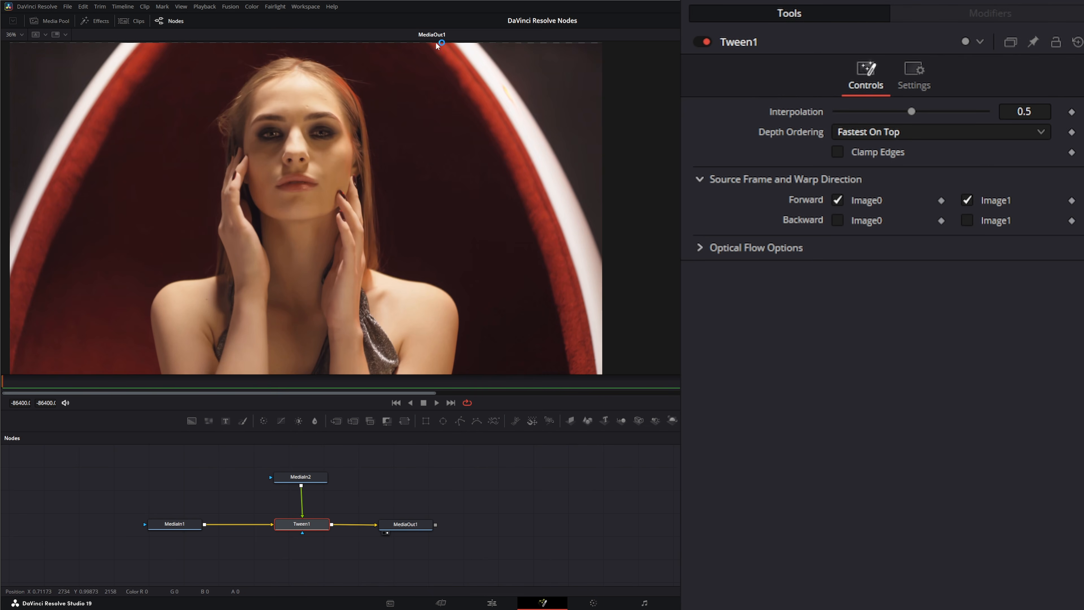
left_click(838, 152)
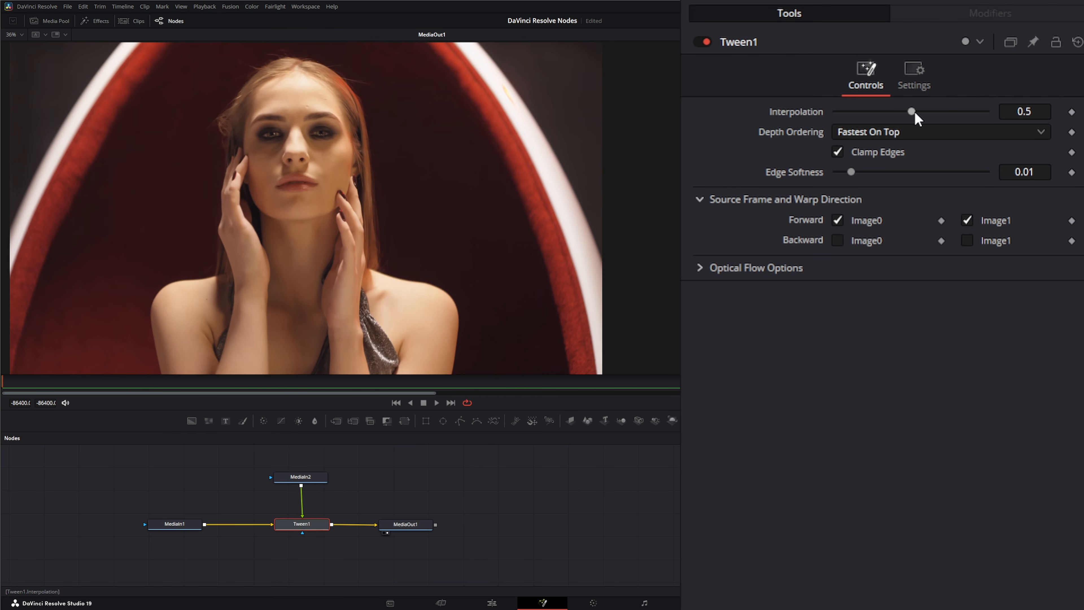
- Compare the Tween's Interpolation at 0.0 and 1.0 against each input, then reset Interpolation to 0.5
left_click_drag(913, 113, 806, 113)
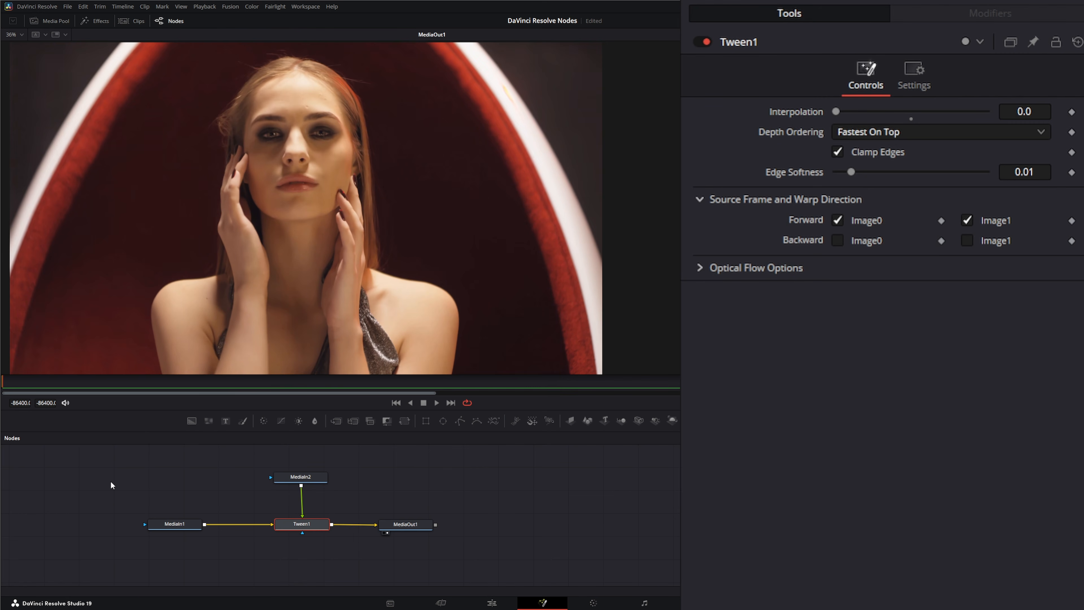
left_click_drag(110, 481, 213, 553)
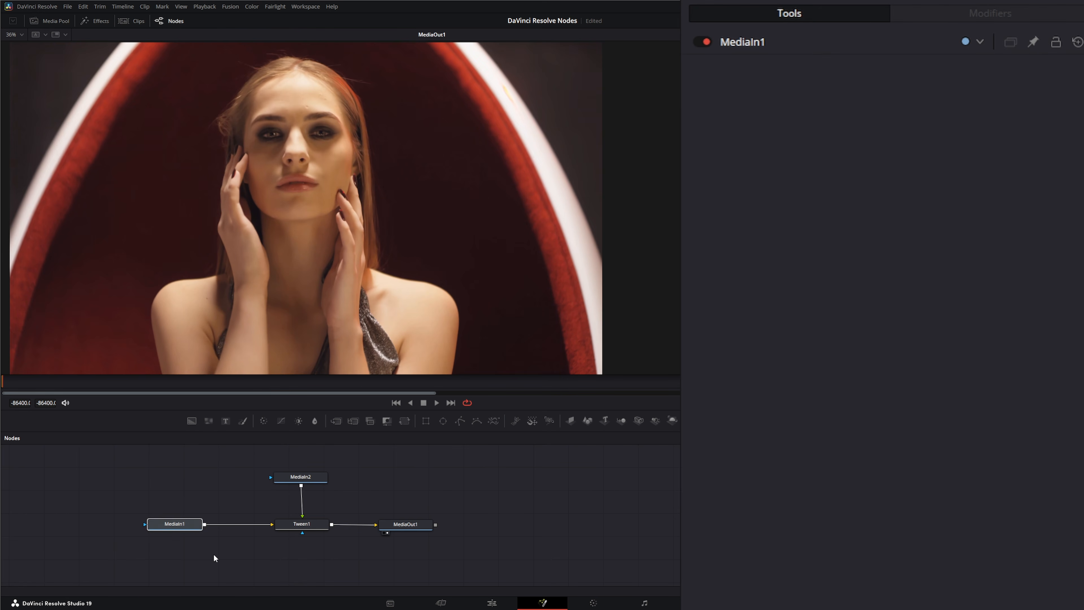
left_click(313, 531)
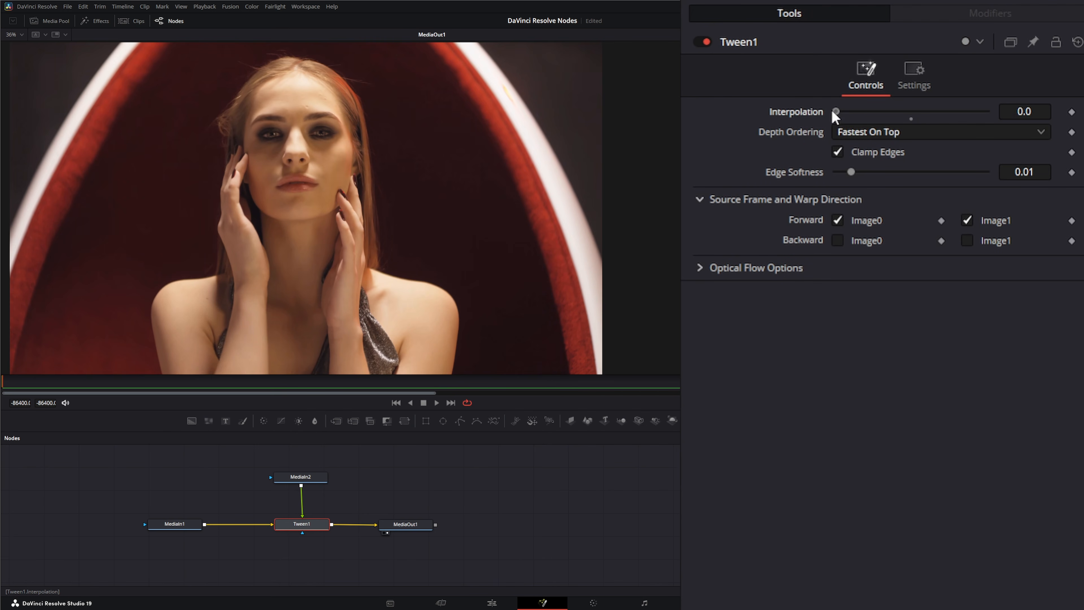
left_click_drag(836, 112, 987, 112)
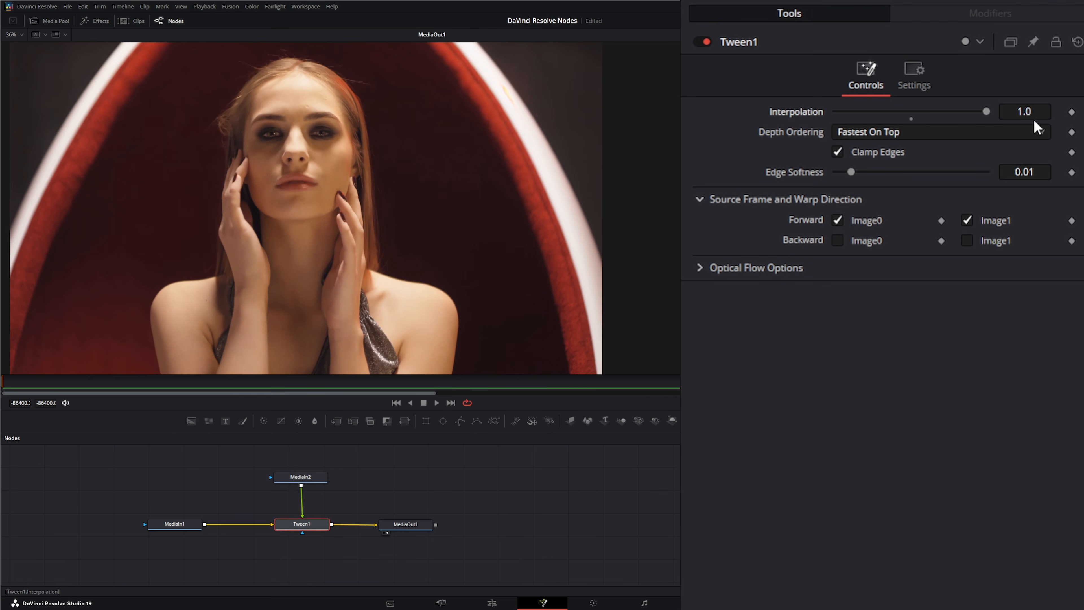
left_click_drag(242, 456, 355, 494)
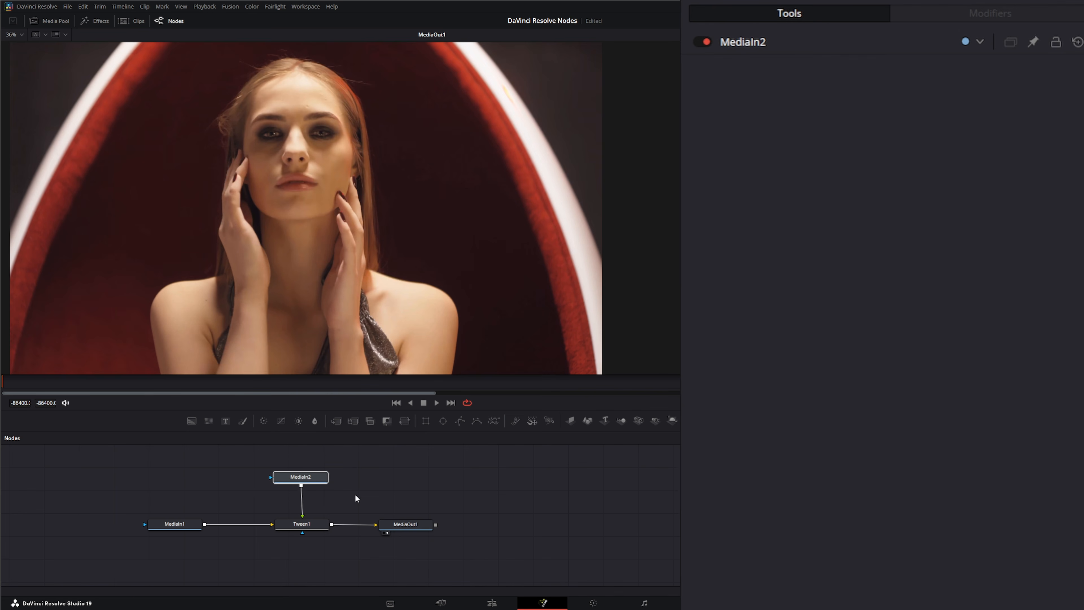
left_click(302, 522)
double_click(798, 113)
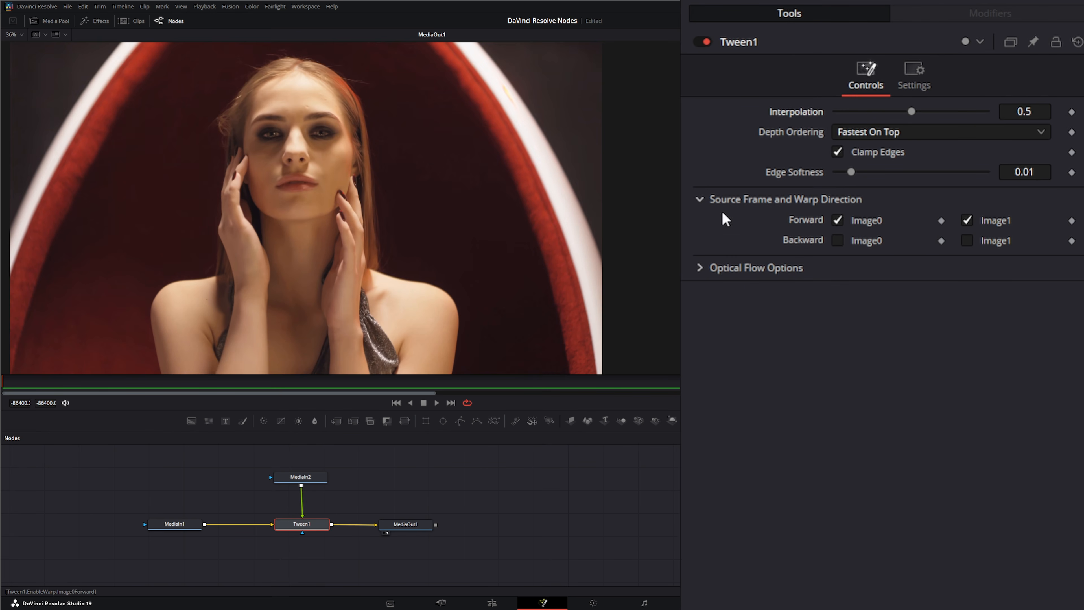
- Review the Tween's optical flow options and return to the Edit page
left_click(700, 268)
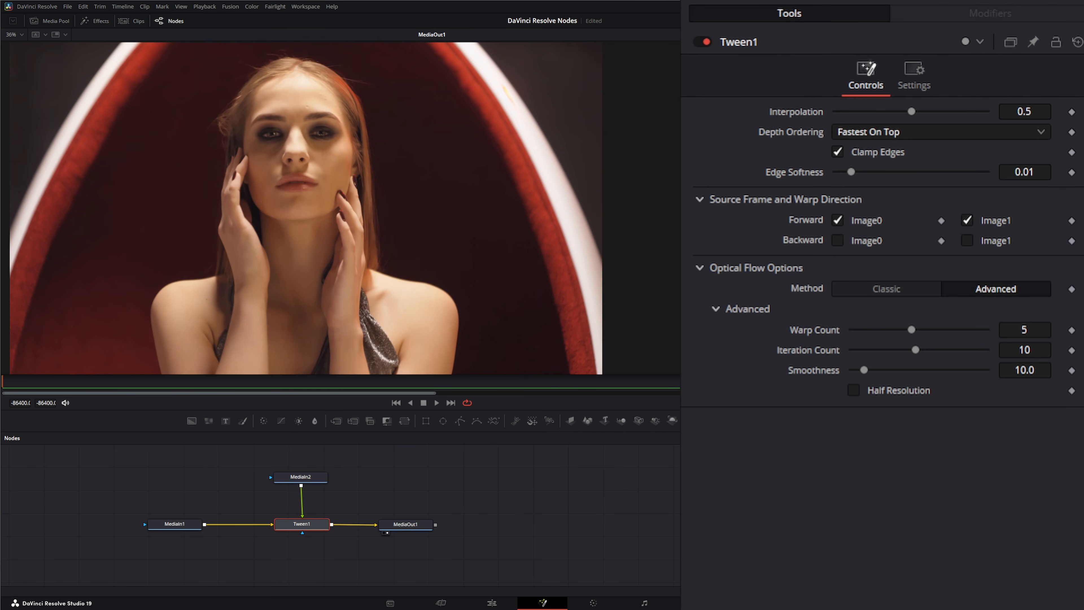
left_click(407, 524)
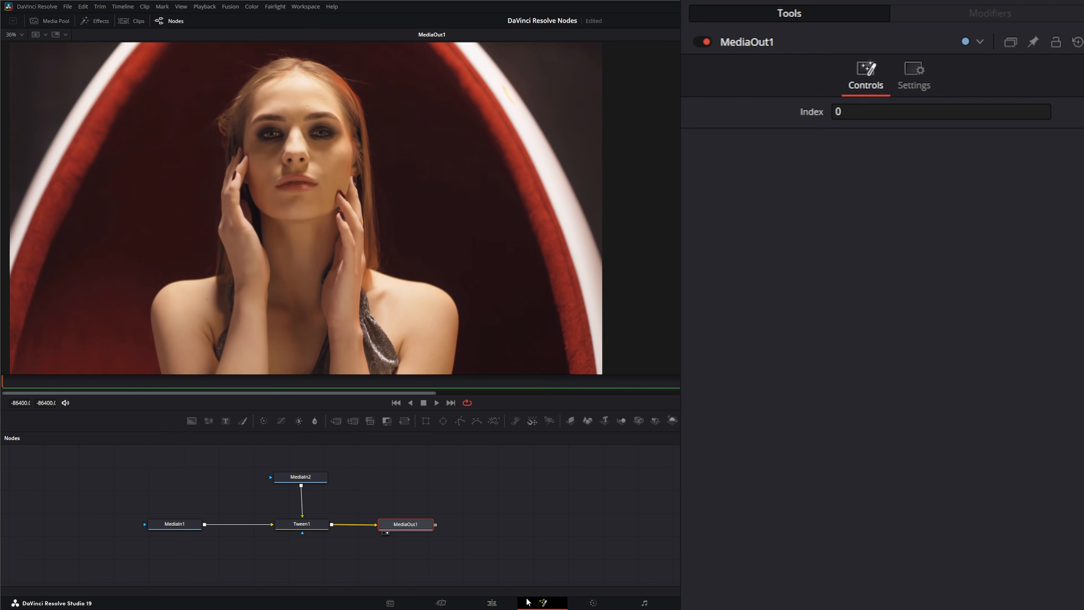
left_click(493, 603)
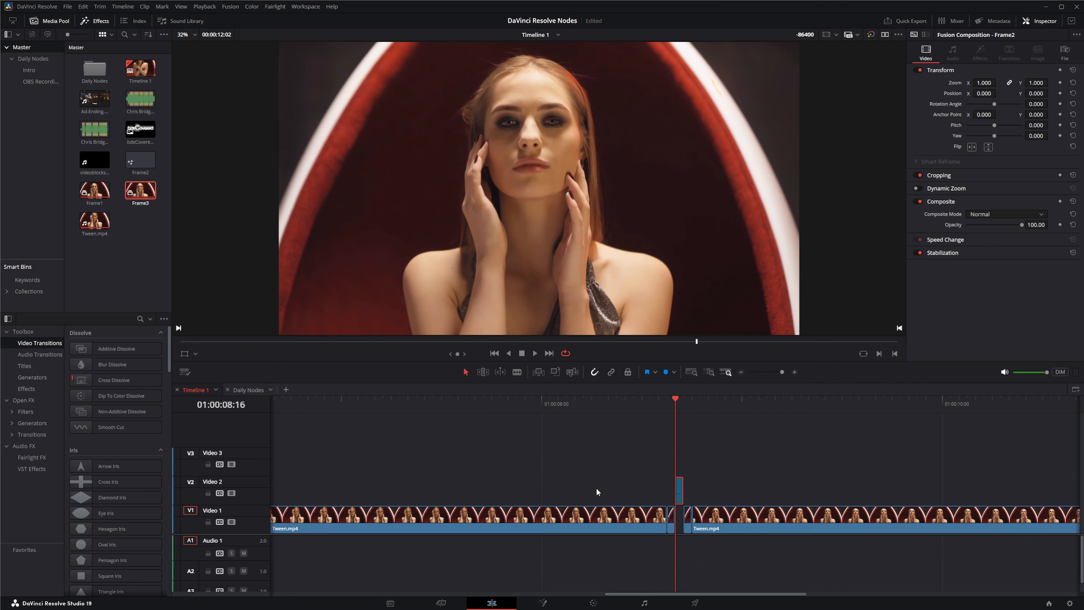